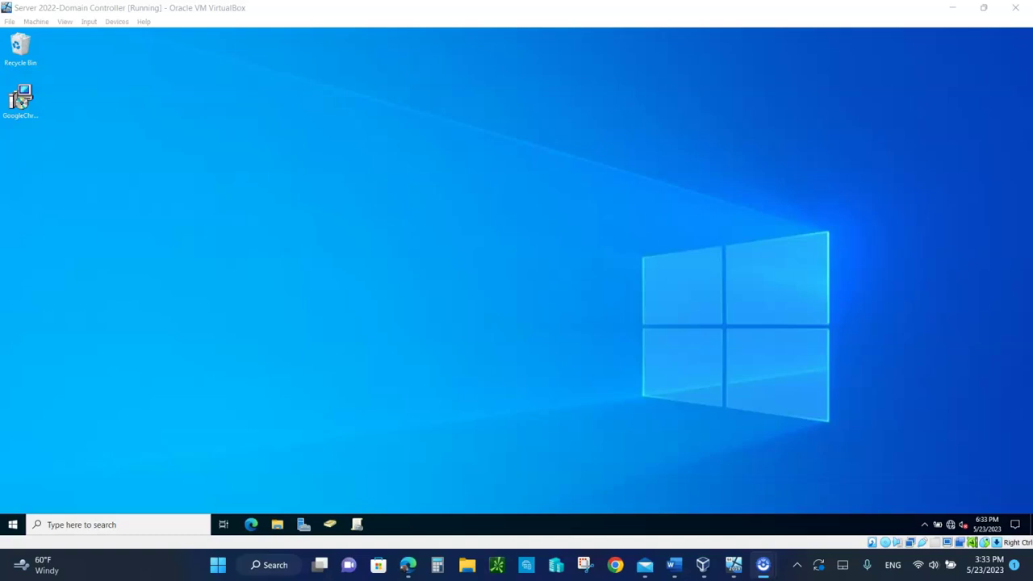
- Open Group Policy Management and show the six enabled GPOs in xyz.local's Group Policy Objects container
left_click(359, 525)
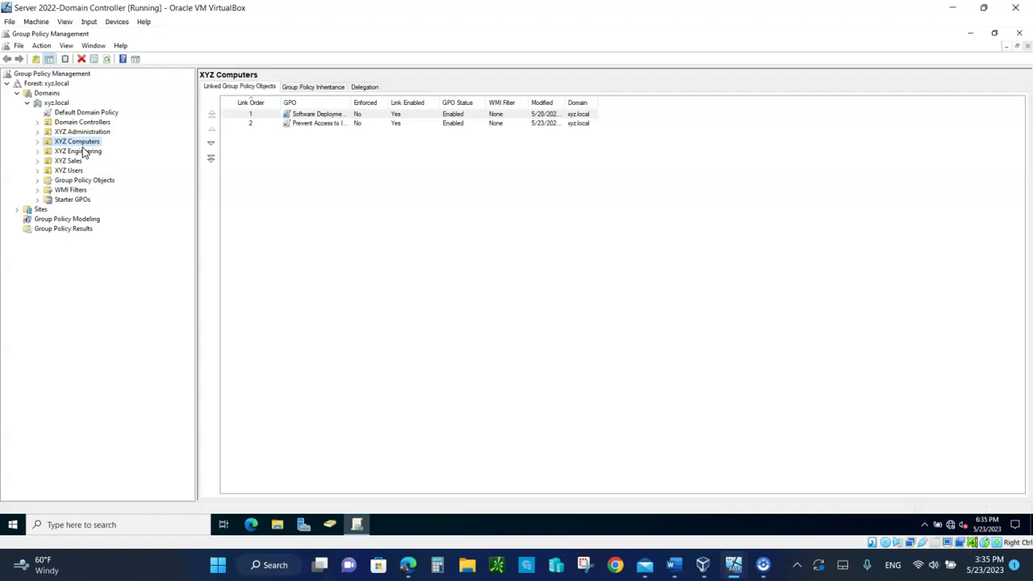
left_click(83, 149)
left_click(66, 142)
left_click(71, 181)
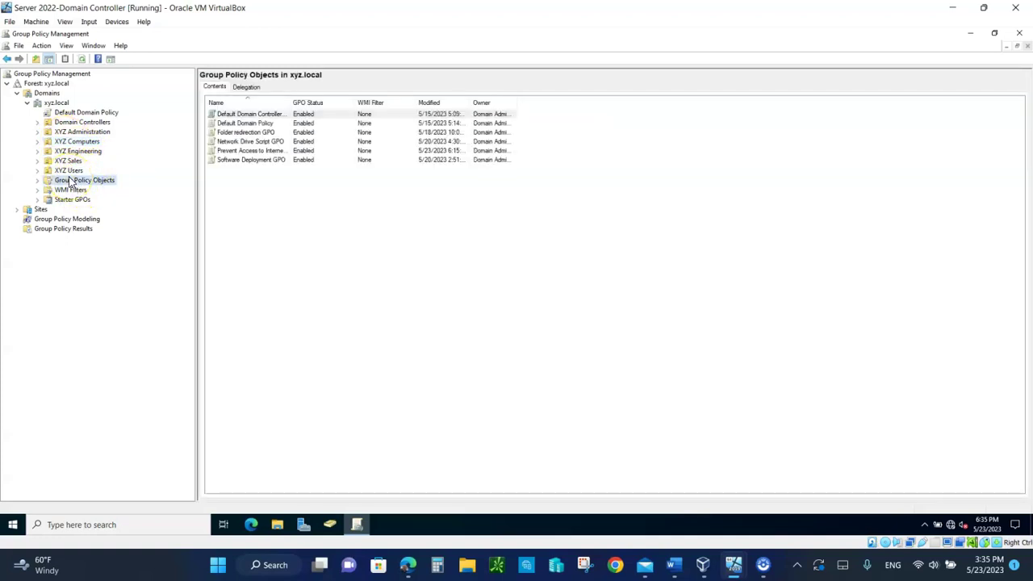
right_click(70, 181)
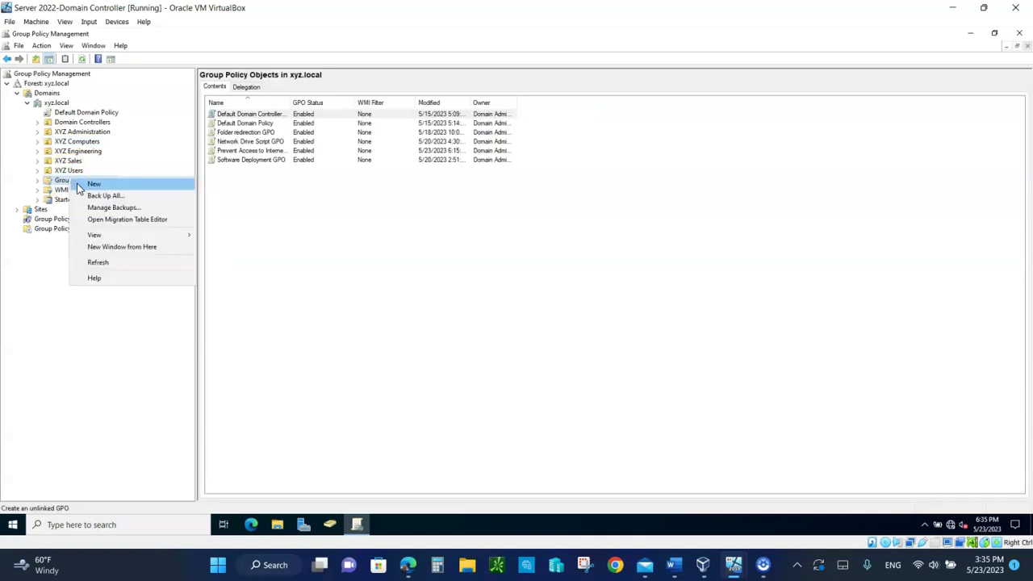
left_click(94, 187)
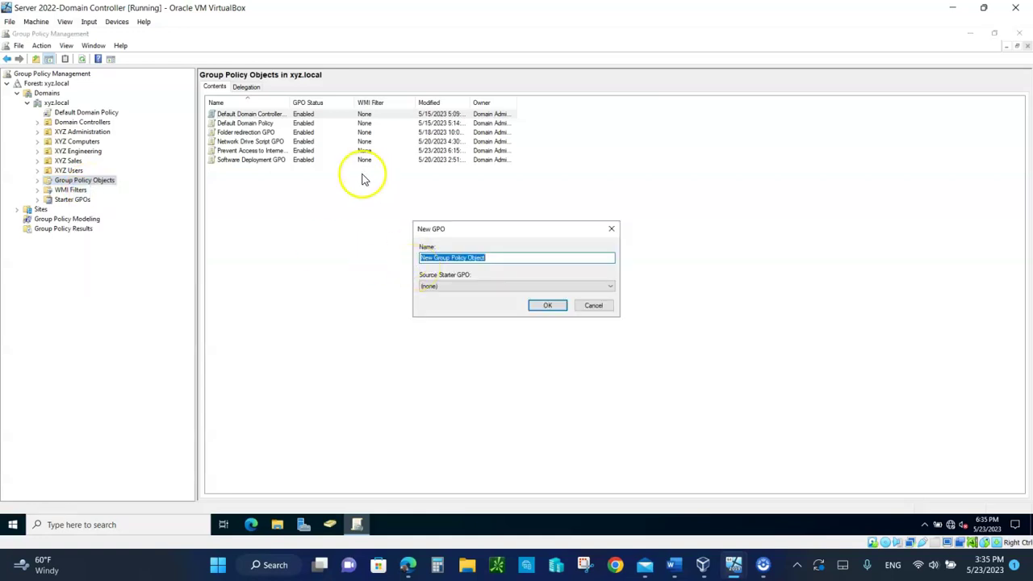
type("Prevent")
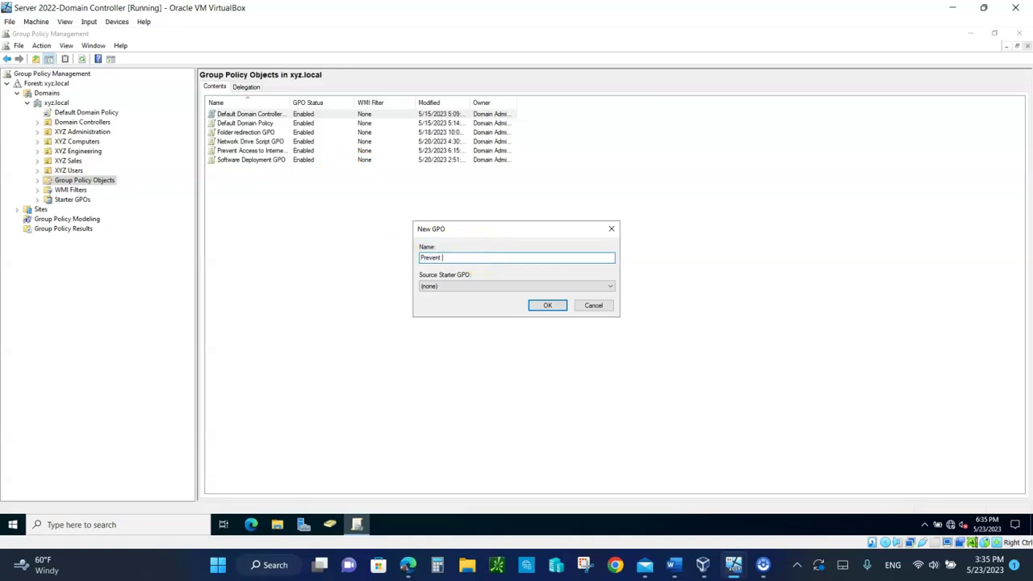
type(" Access to Internet explorer GPO")
left_click(594, 305)
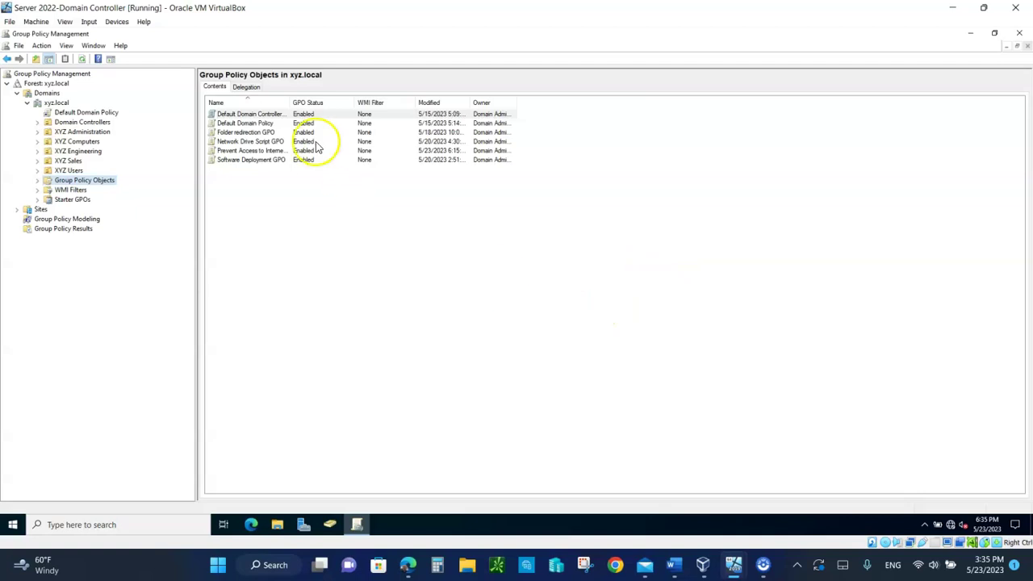
- Edit the Prevent Access to Internet Explorer GPO, widening the tree pane and repositioning the editor window
left_click(37, 182)
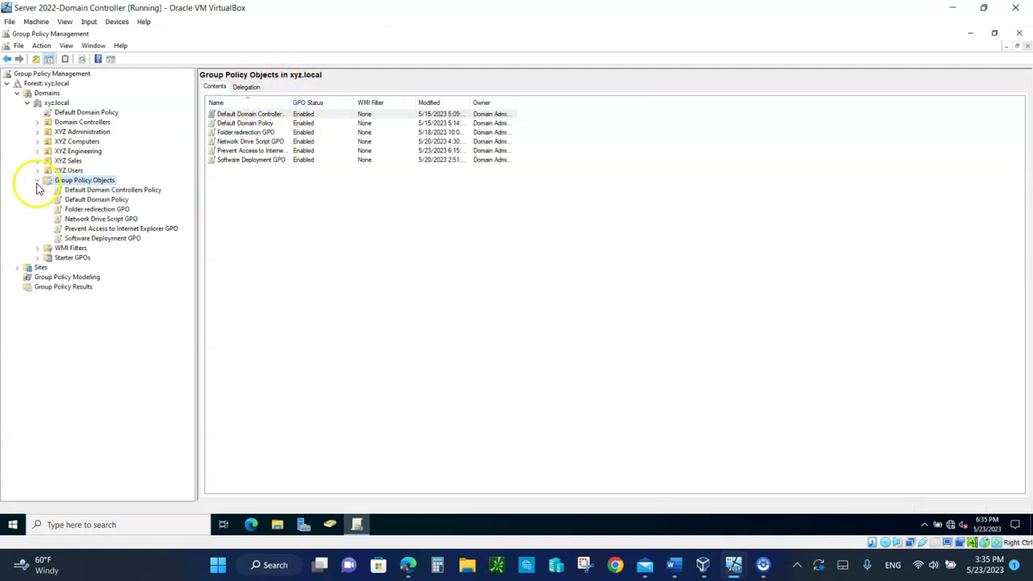
right_click(86, 230)
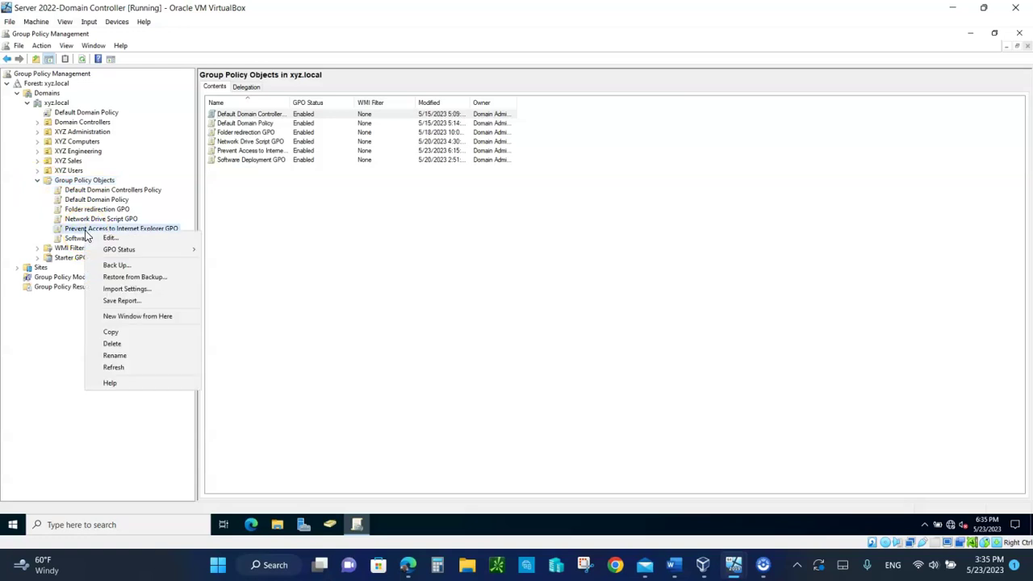
left_click(109, 241)
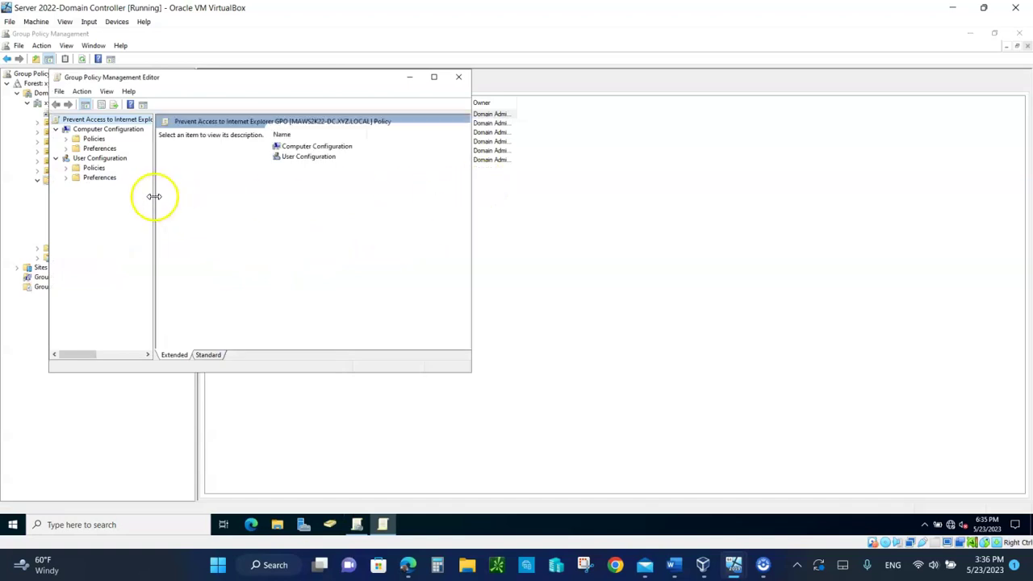
left_click_drag(154, 198, 174, 203)
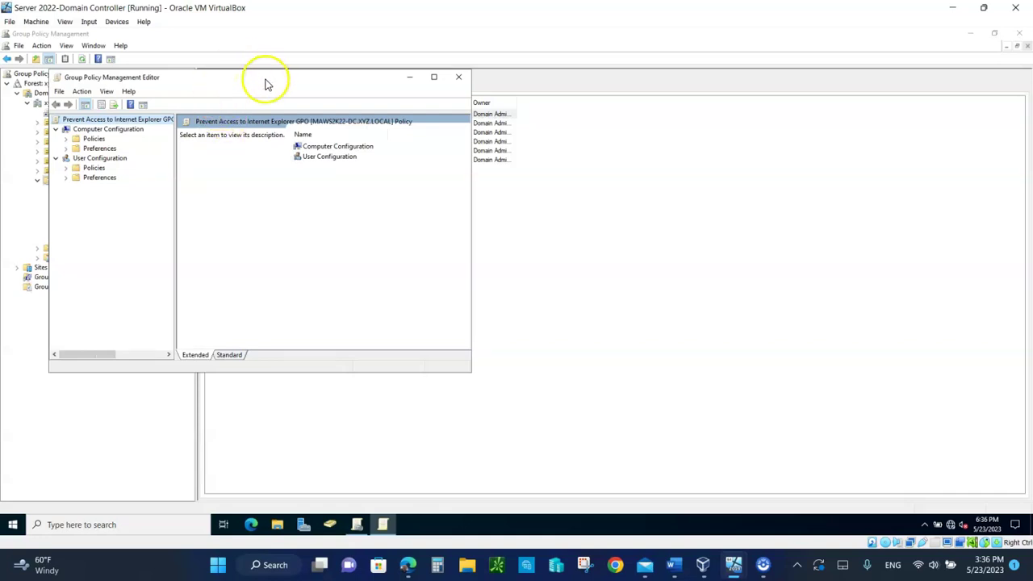
left_click_drag(265, 77, 462, 70)
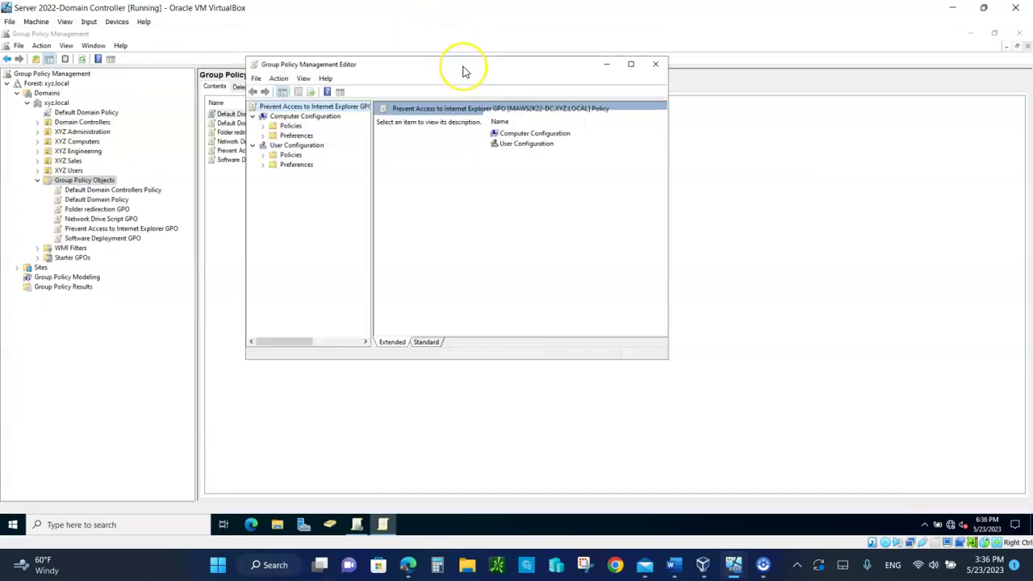
- Expand Computer Configuration > Policies > Windows Settings > Security Settings and select AppLocker under Application Control Policies
left_click(263, 127)
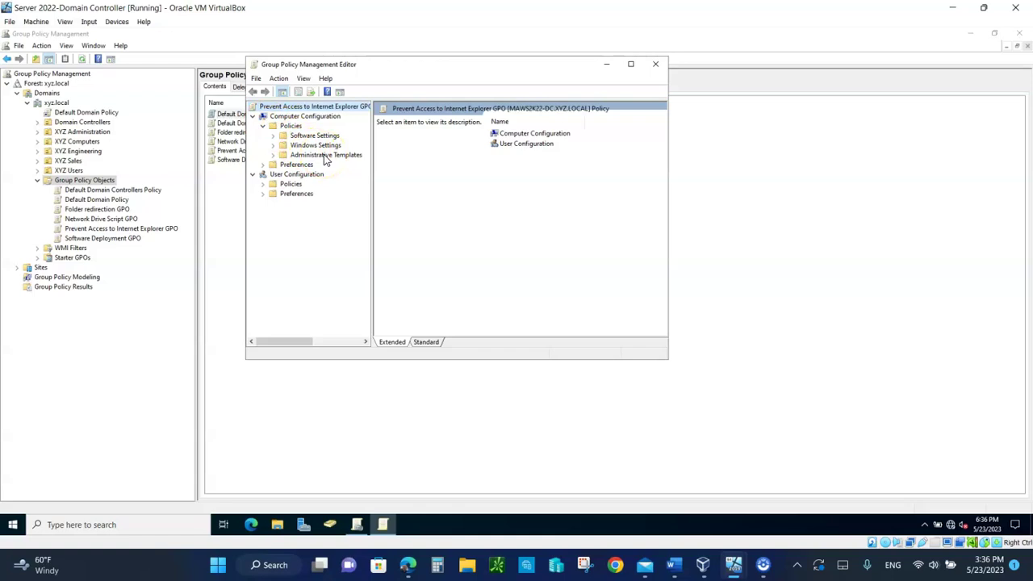
left_click(273, 143)
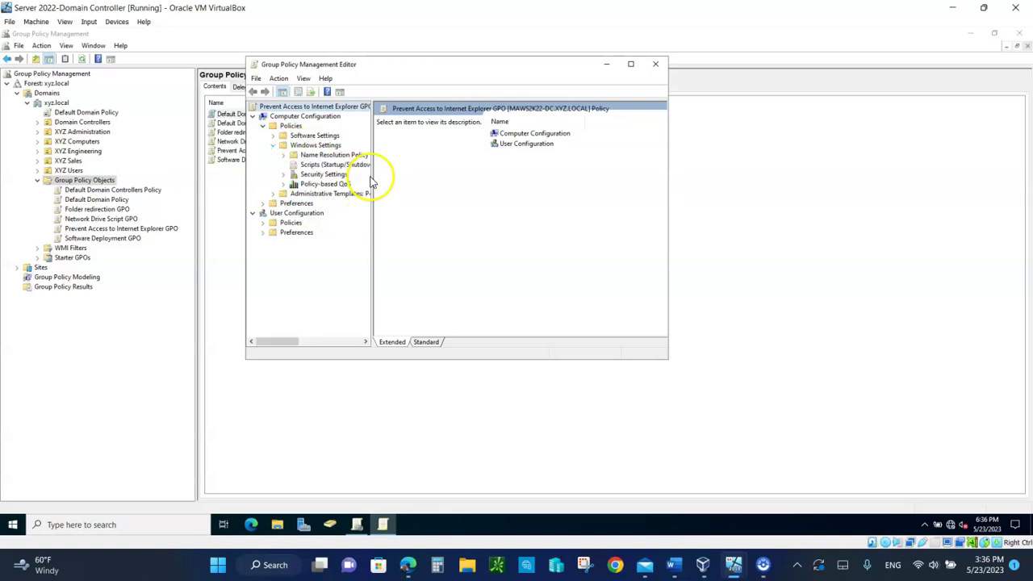
left_click(284, 174)
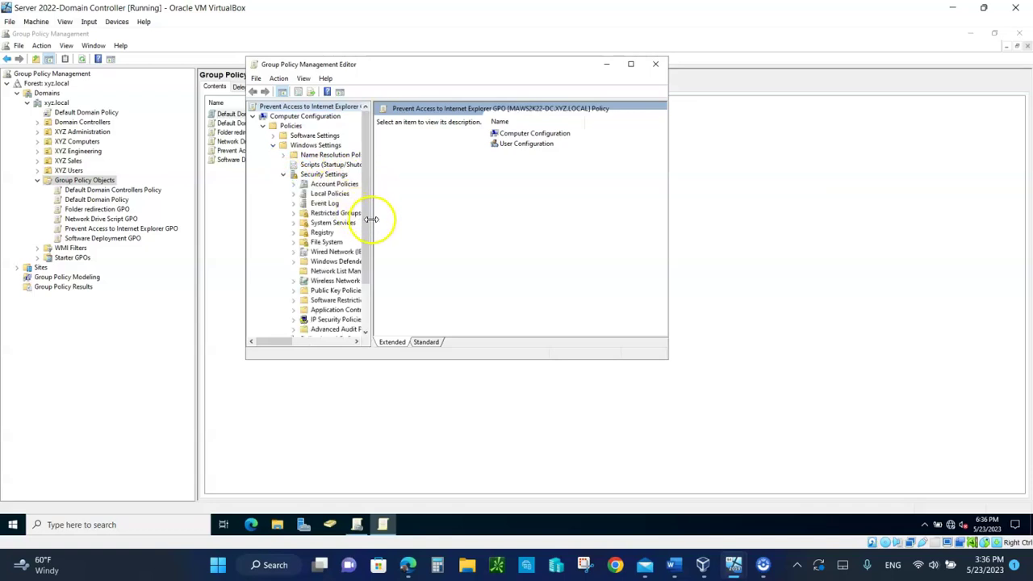
left_click_drag(371, 219, 426, 221)
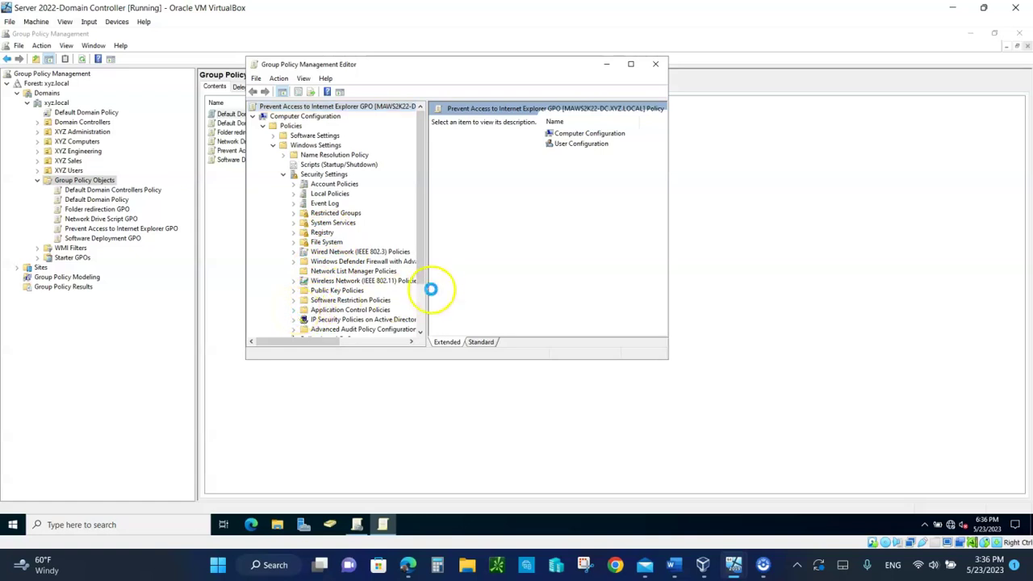
left_click(333, 319)
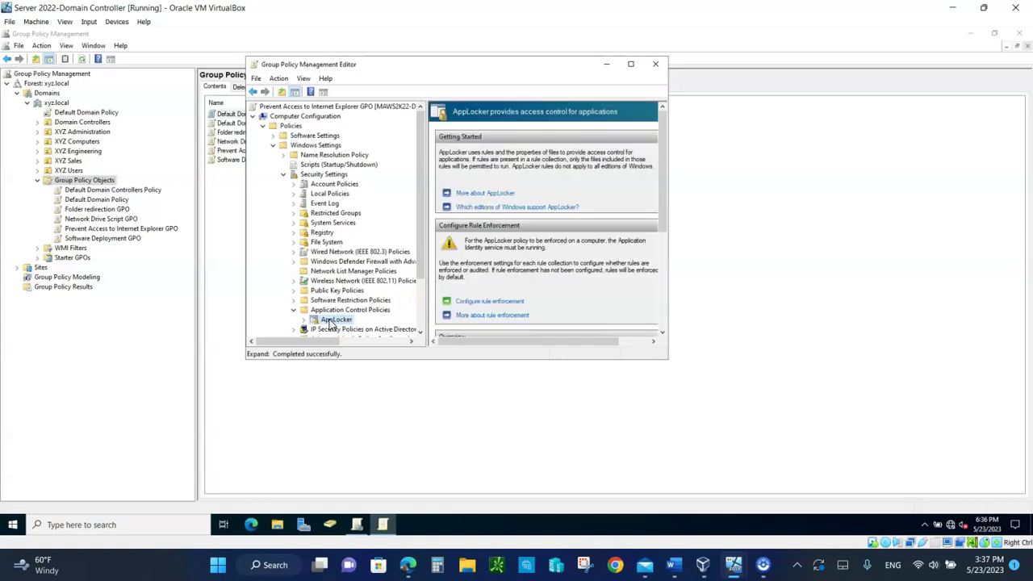
- Maximize the editor, select AppLocker's Executable Rules, and create the three default Allow rules
left_click(629, 64)
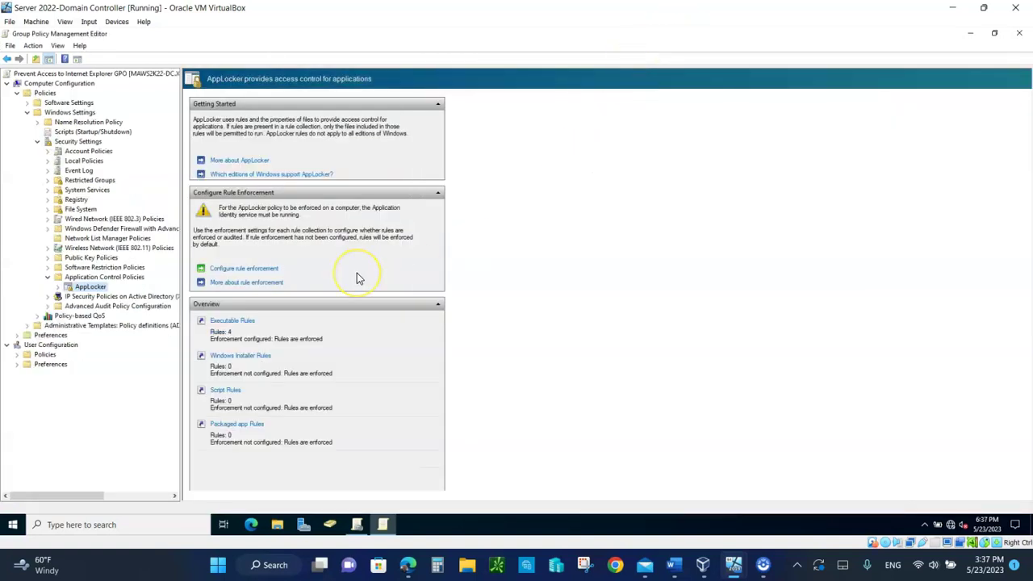
left_click(295, 268)
left_click(236, 272)
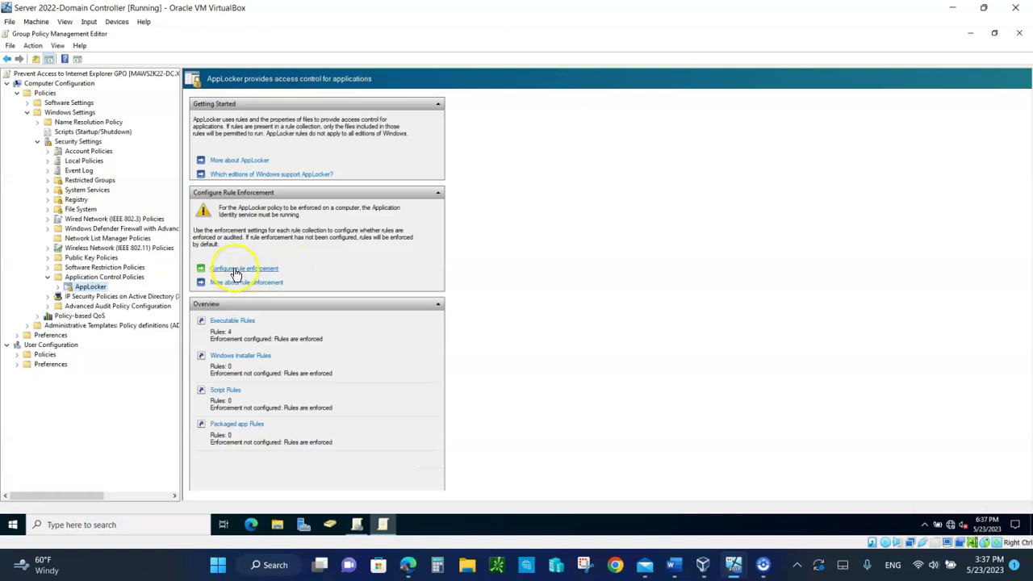
left_click(234, 322)
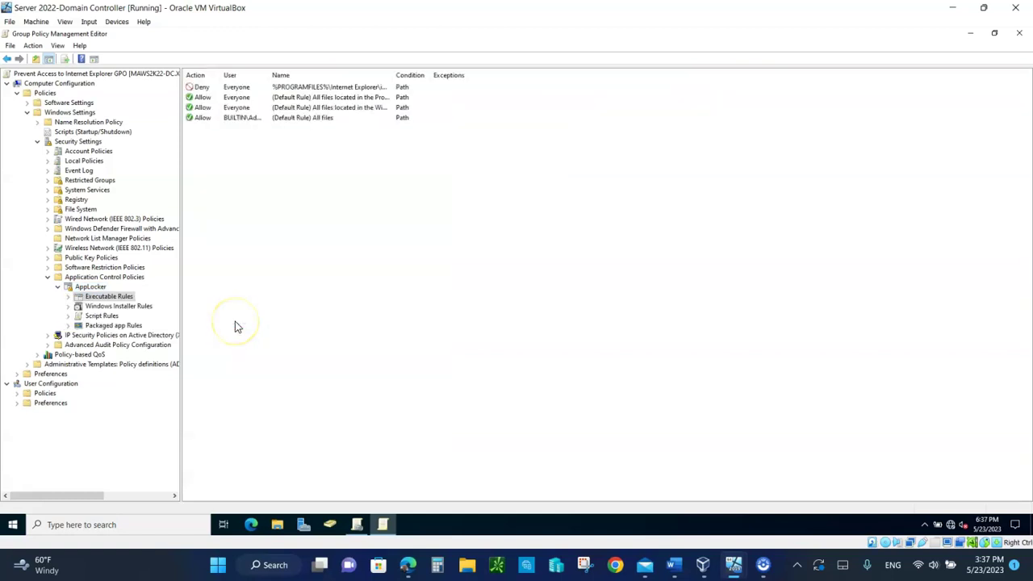
right_click(118, 299)
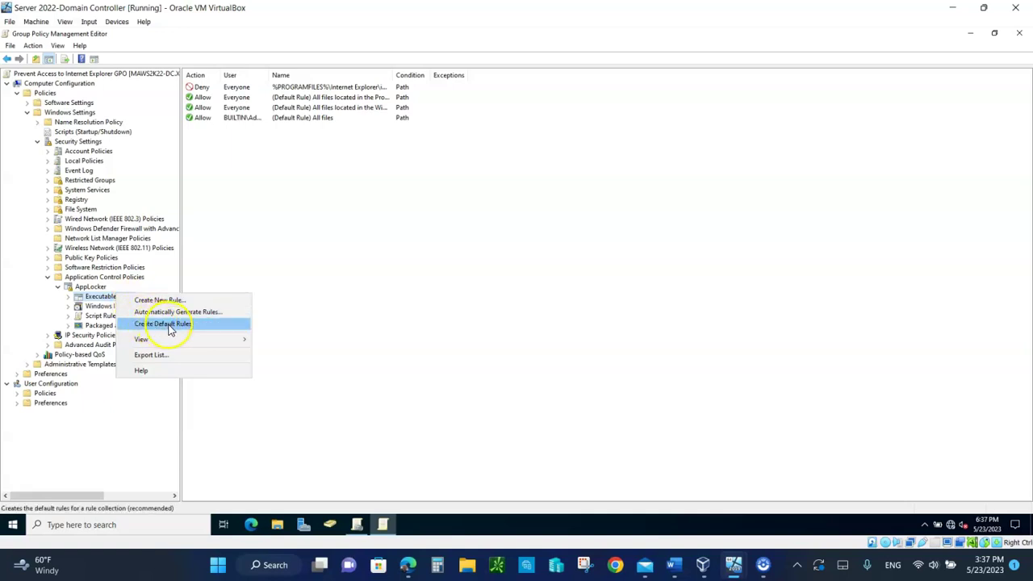
left_click(169, 325)
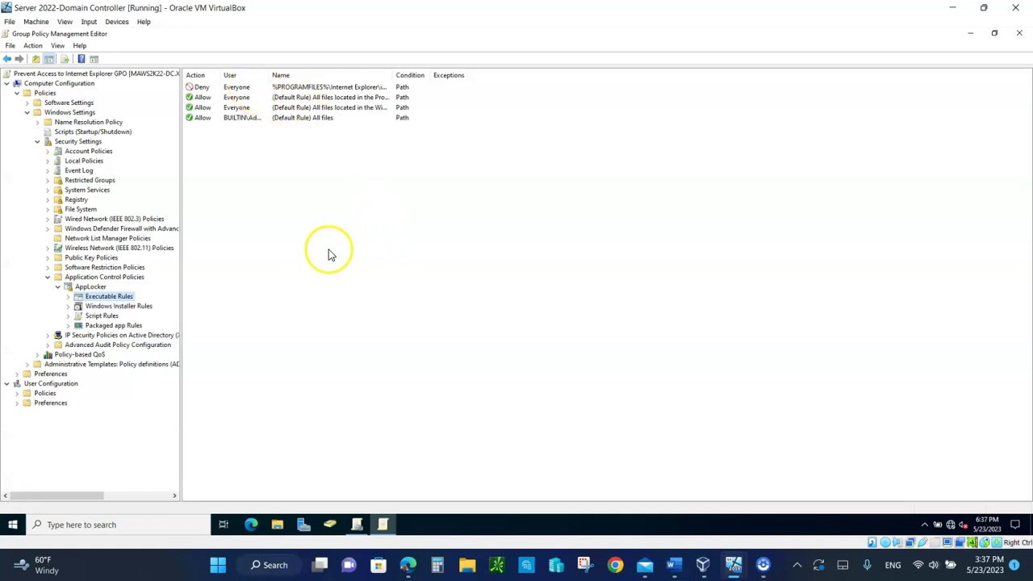
- Start a new executable rule set to Deny for Everyone with a Path condition
right_click(351, 301)
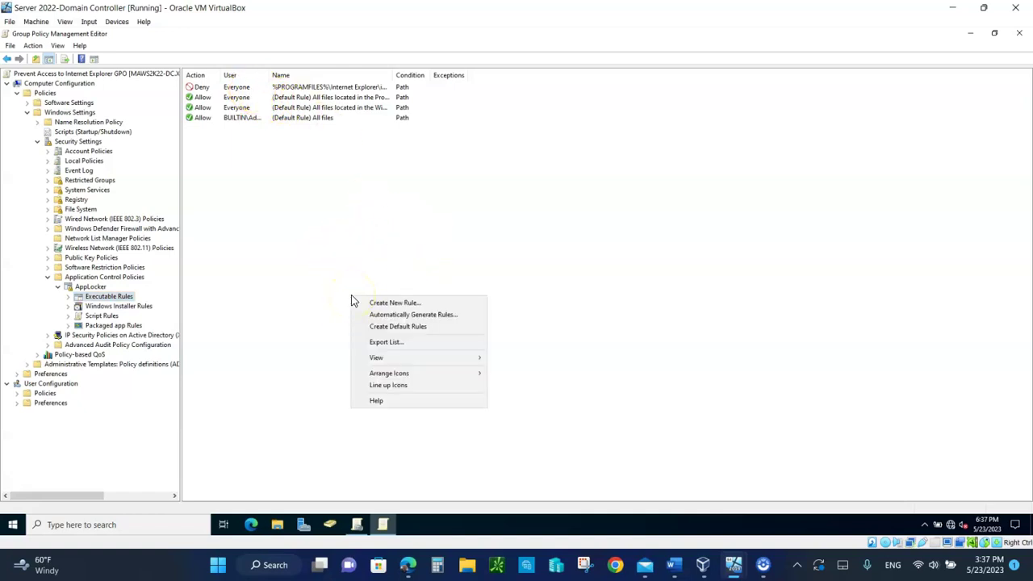
left_click(393, 305)
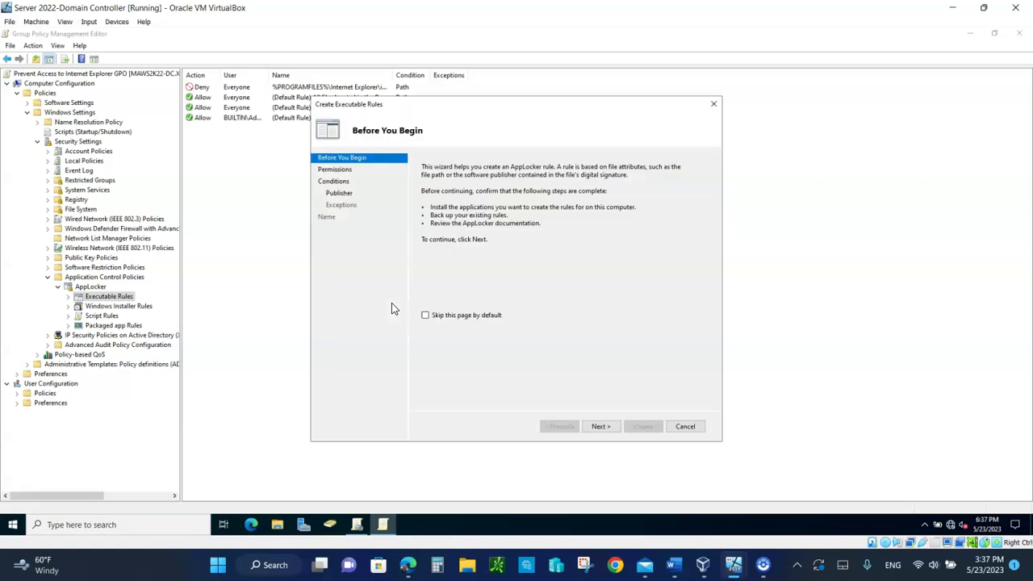
left_click(599, 426)
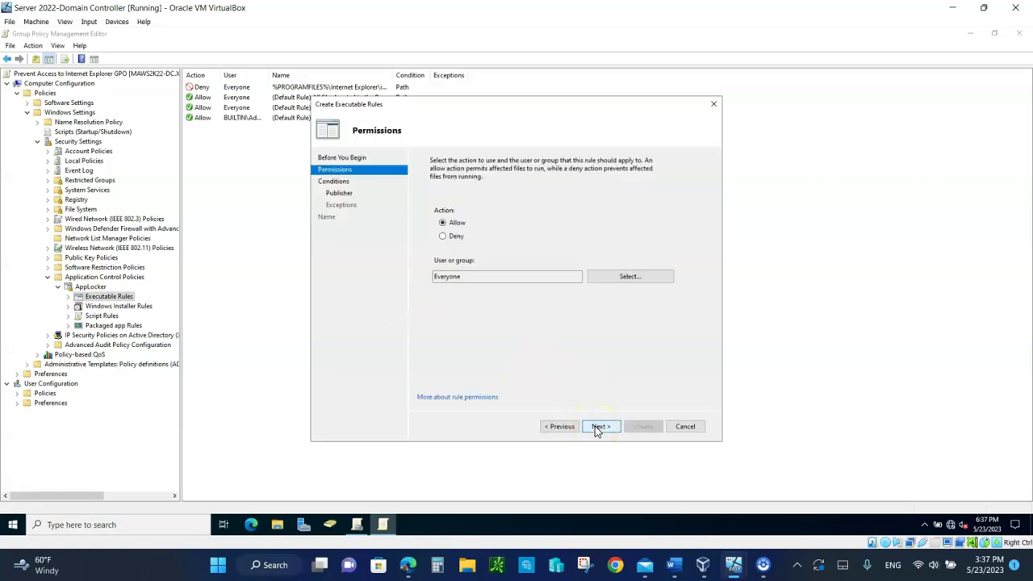
left_click(558, 347)
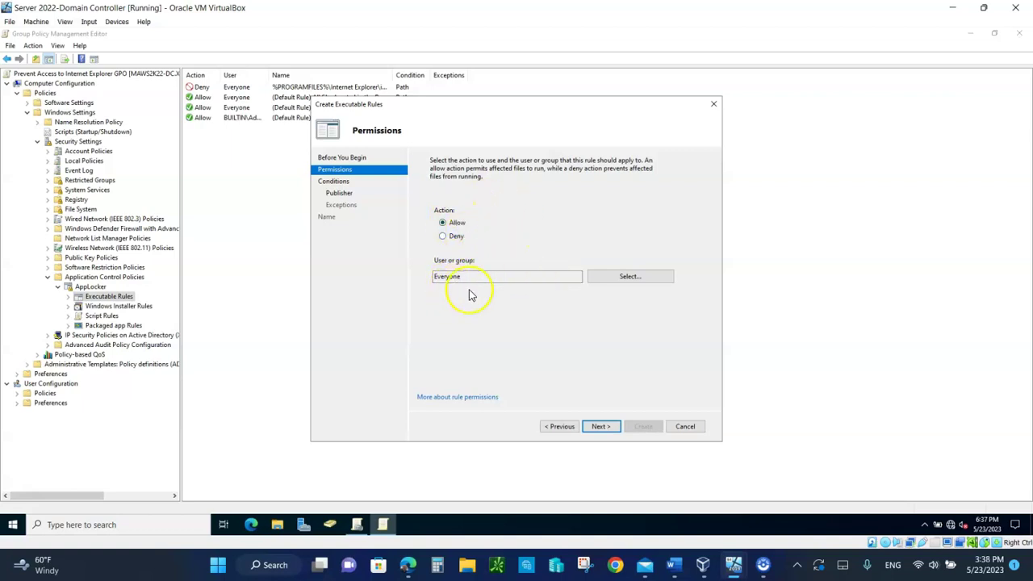
left_click(601, 426)
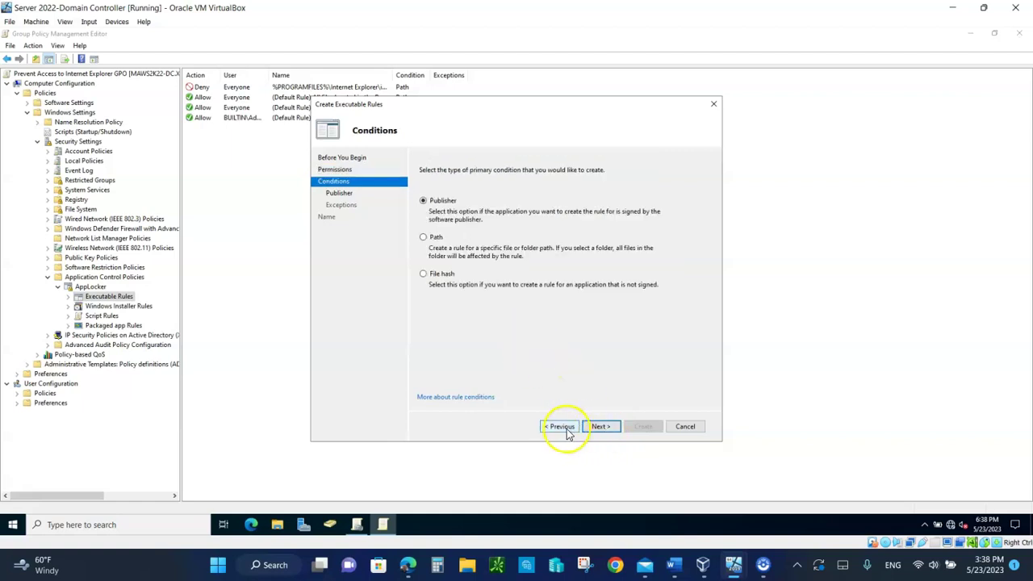
left_click(427, 238)
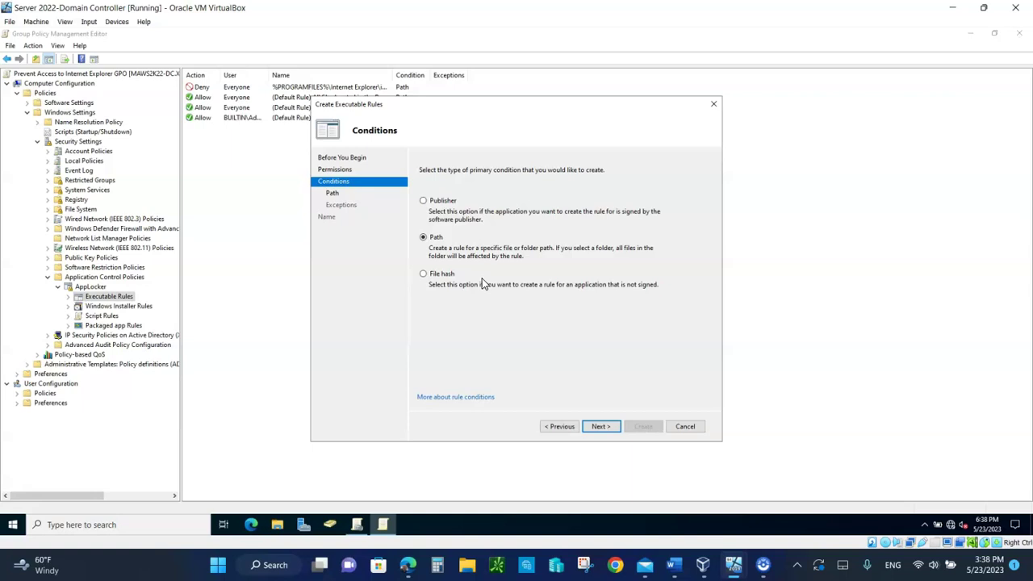
left_click(560, 428)
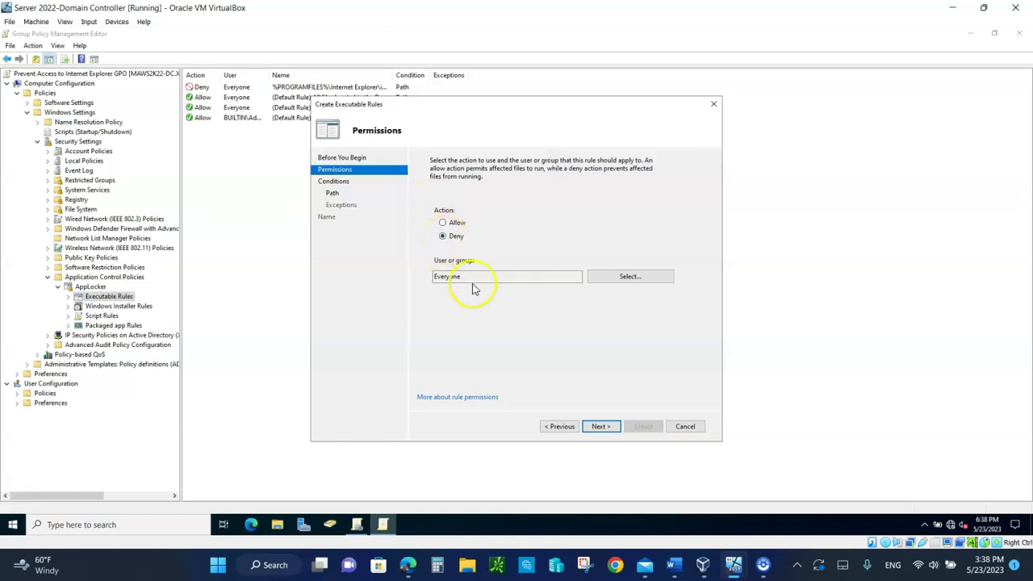
left_click(598, 428)
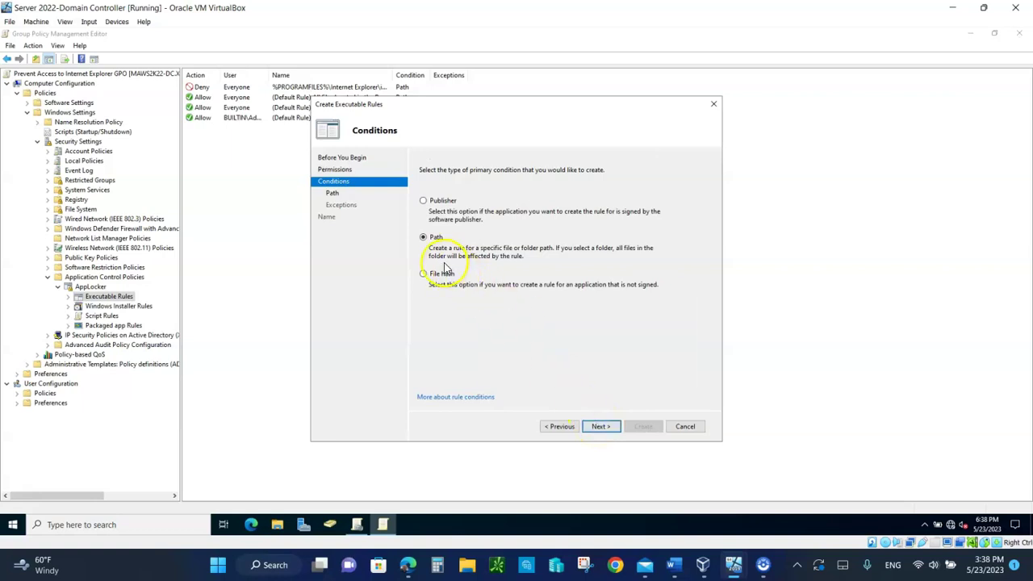
left_click(598, 428)
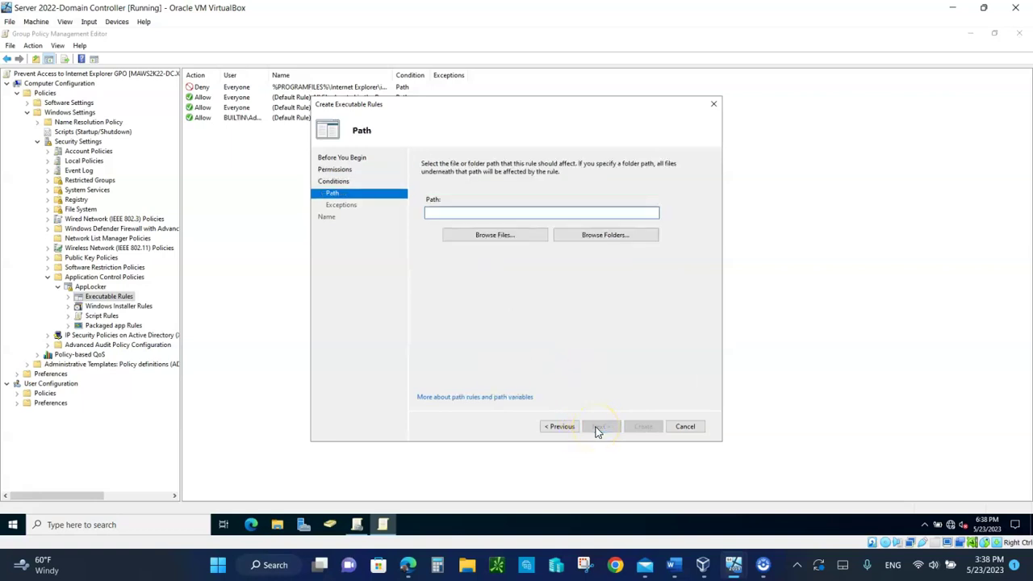
- Set the rule path to Program Files\Internet Explorer\iexplore.exe and create it without exceptions
left_click(492, 238)
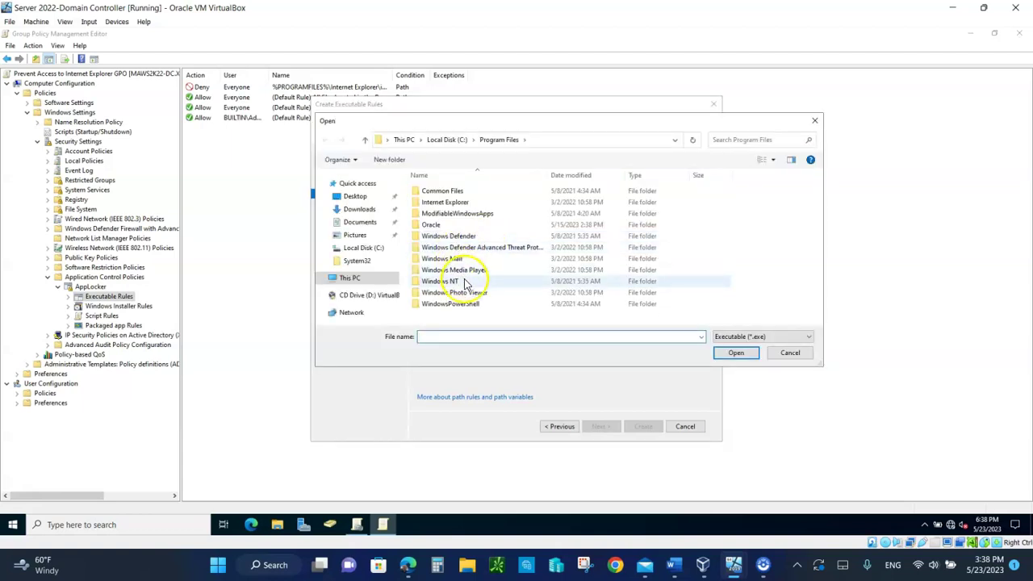
double_click(436, 203)
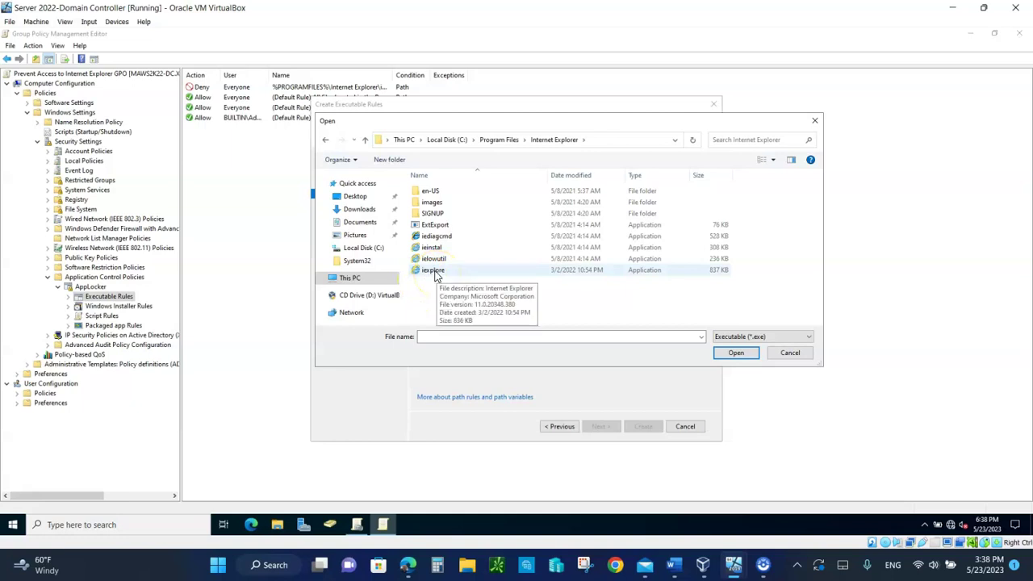
left_click(436, 273)
left_click(736, 355)
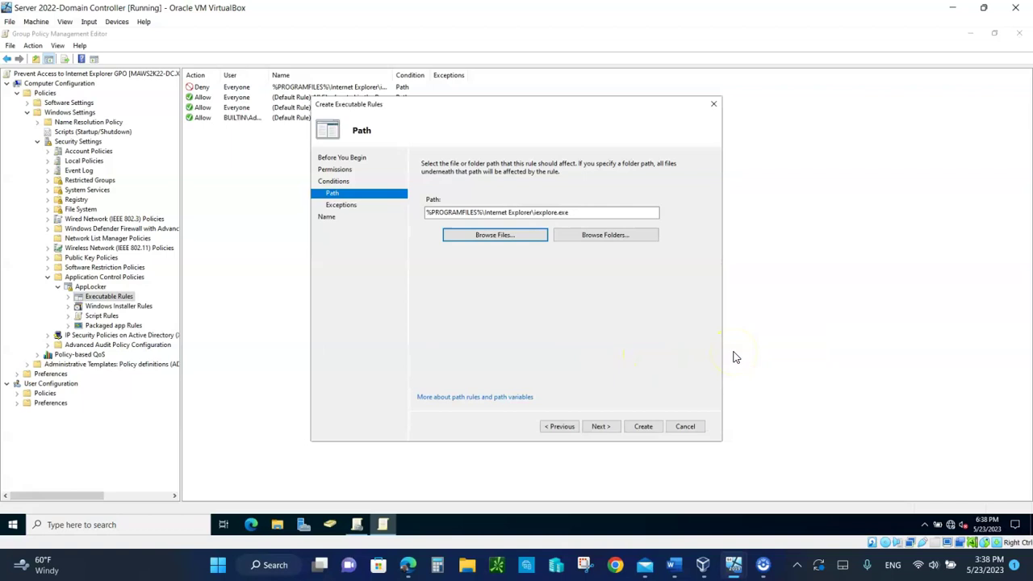
left_click(613, 433)
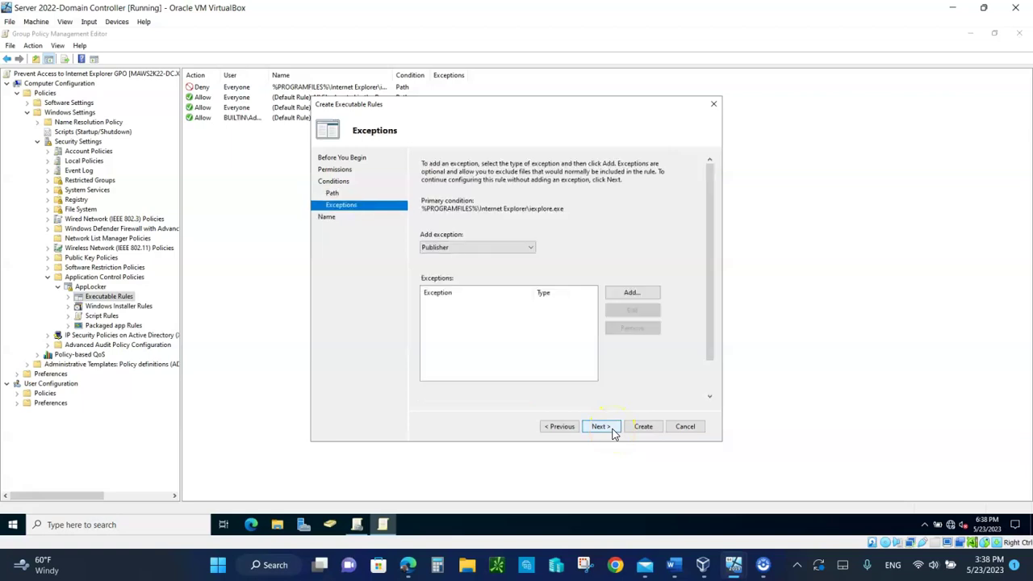
left_click(643, 434)
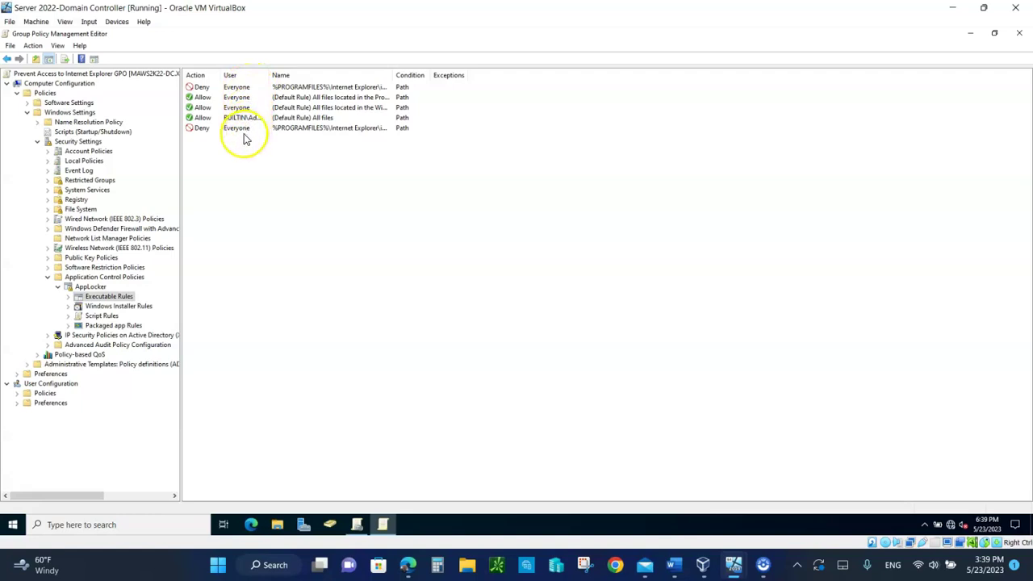
- Delete the last, duplicate Internet Explorer Deny rule and confirm the deletion
right_click(240, 127)
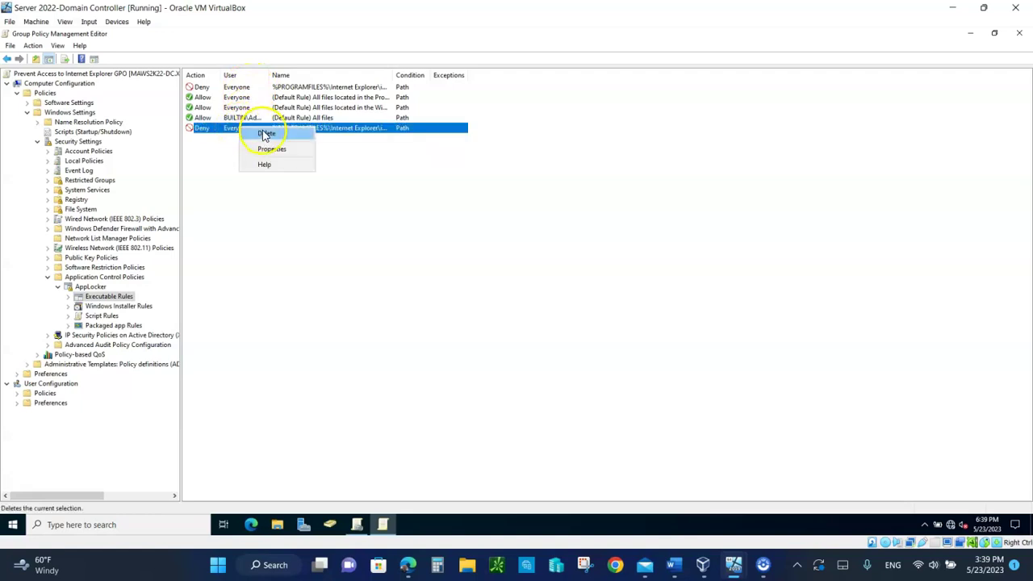
left_click(266, 135)
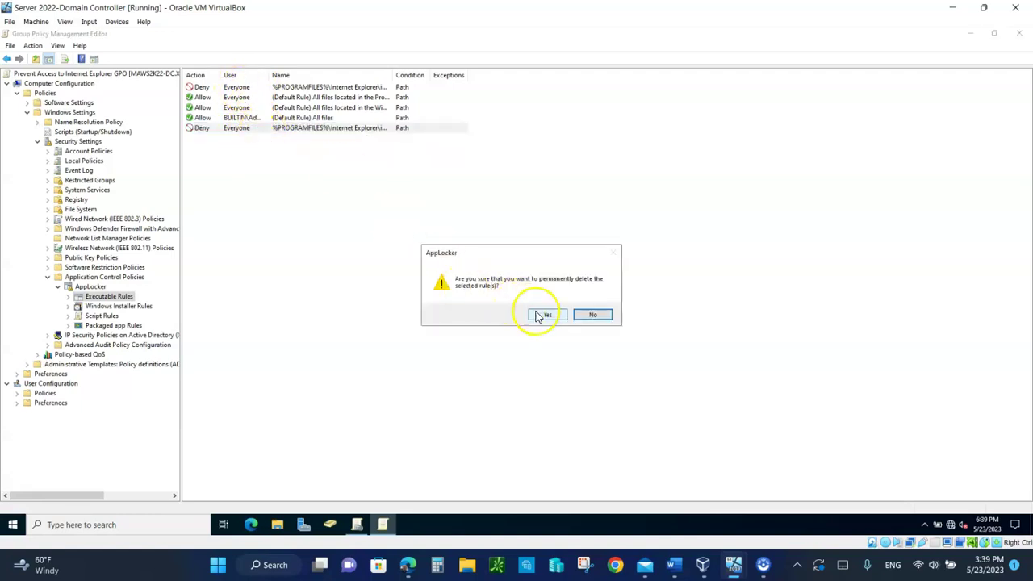
left_click(539, 315)
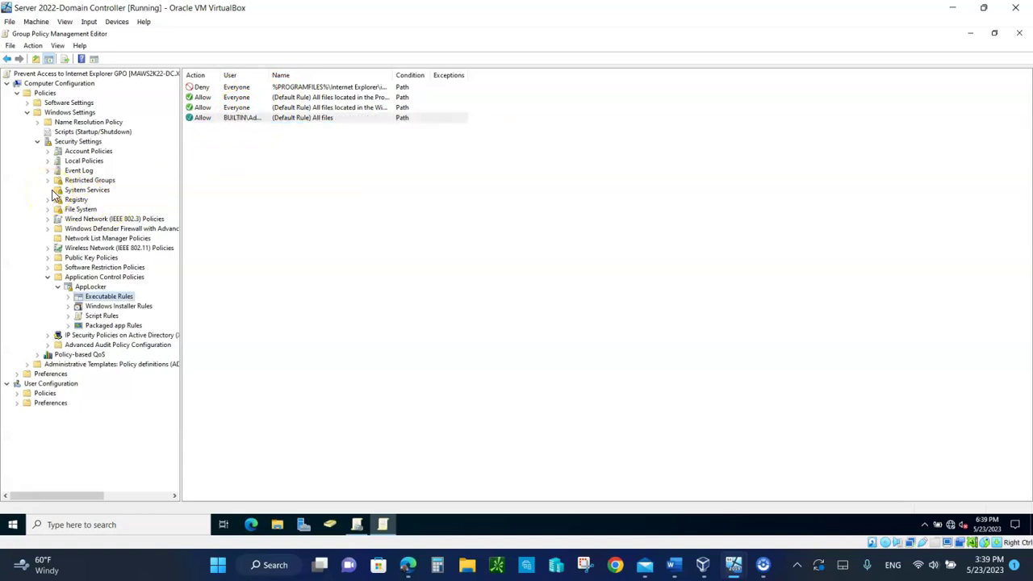
- Define the Application Identity service with Automatic startup in System Services, then close the editor
left_click(78, 191)
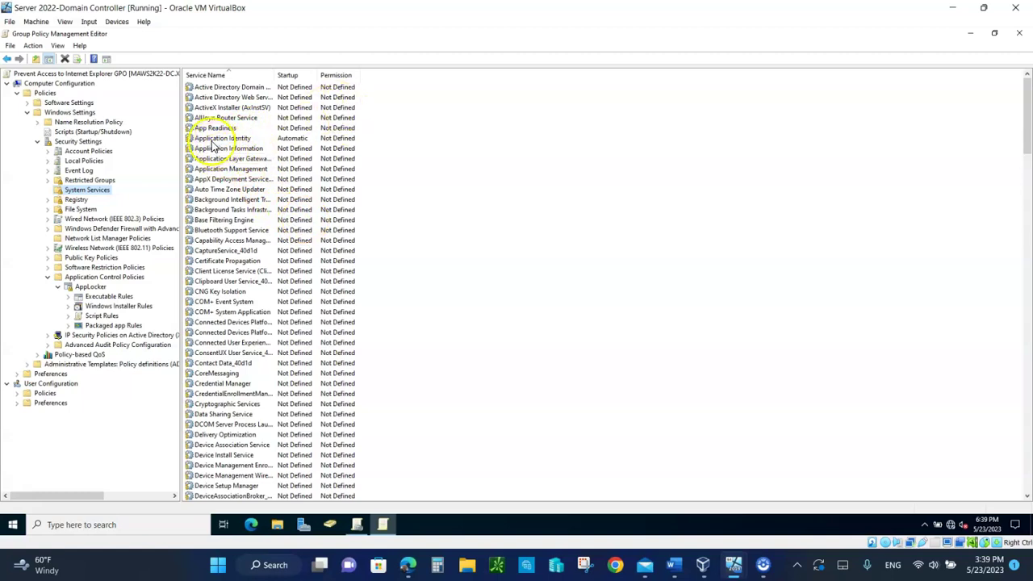
left_click(236, 140)
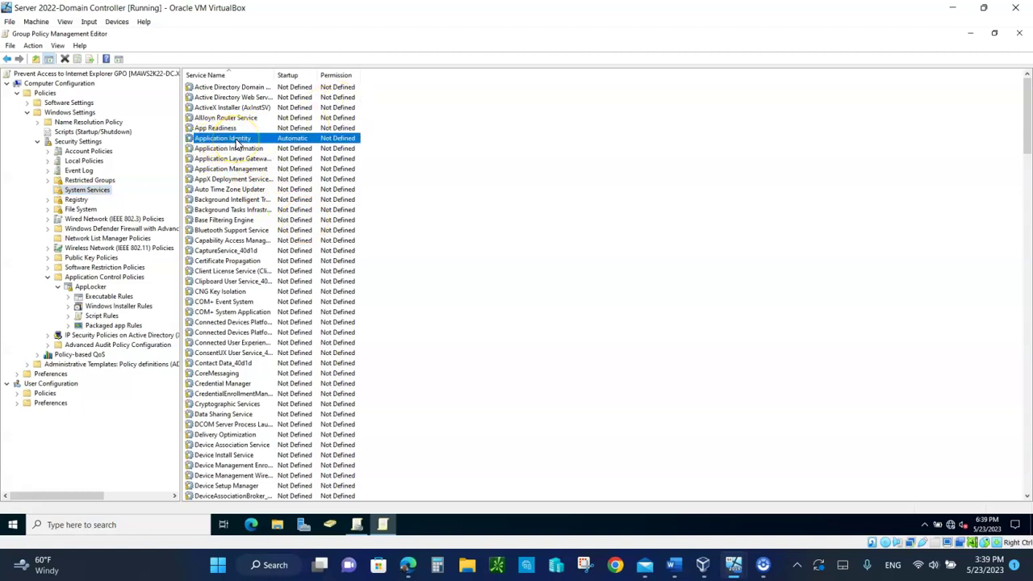
double_click(237, 143)
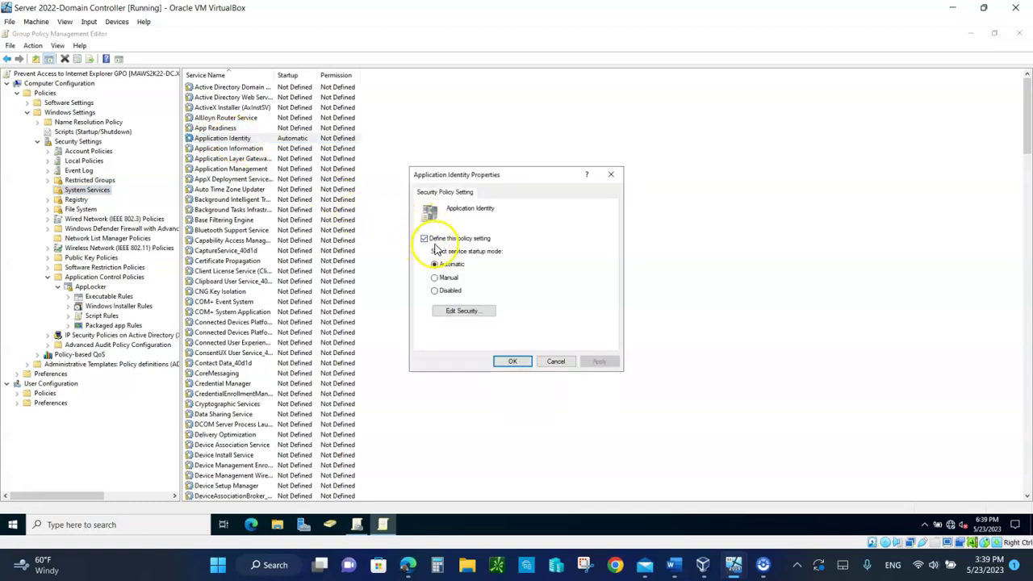
left_click(493, 240)
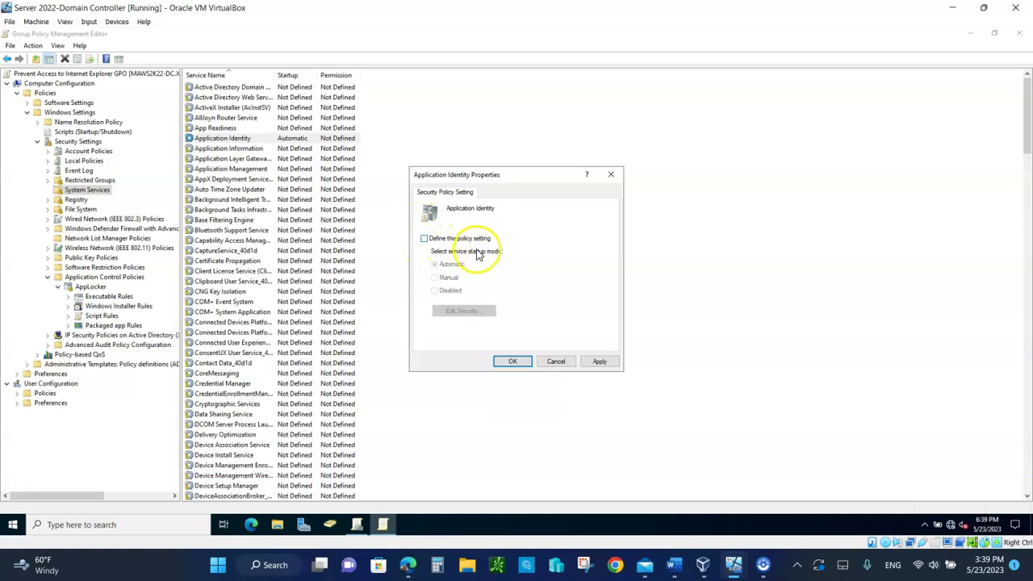
left_click(424, 240)
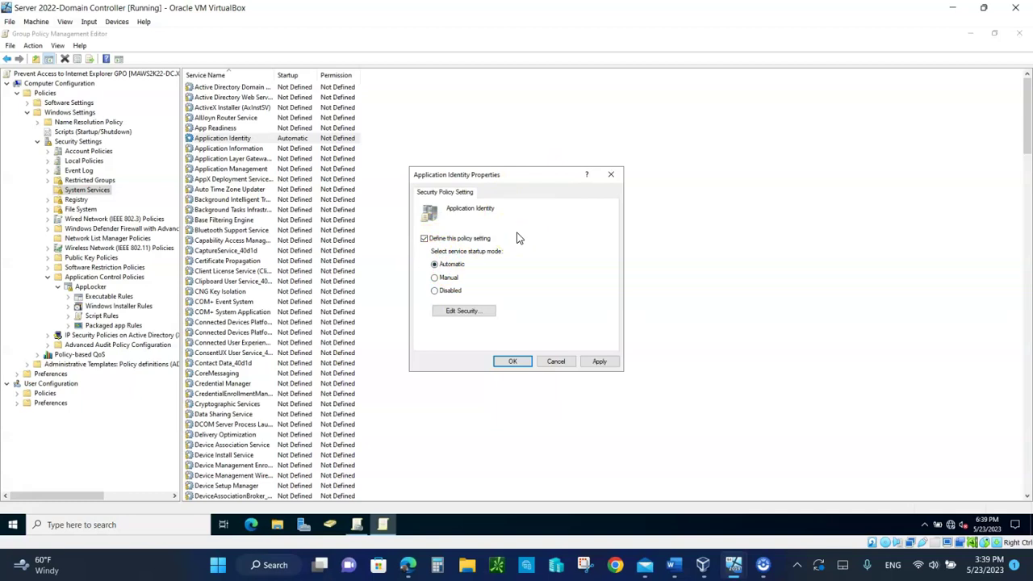
left_click(595, 366)
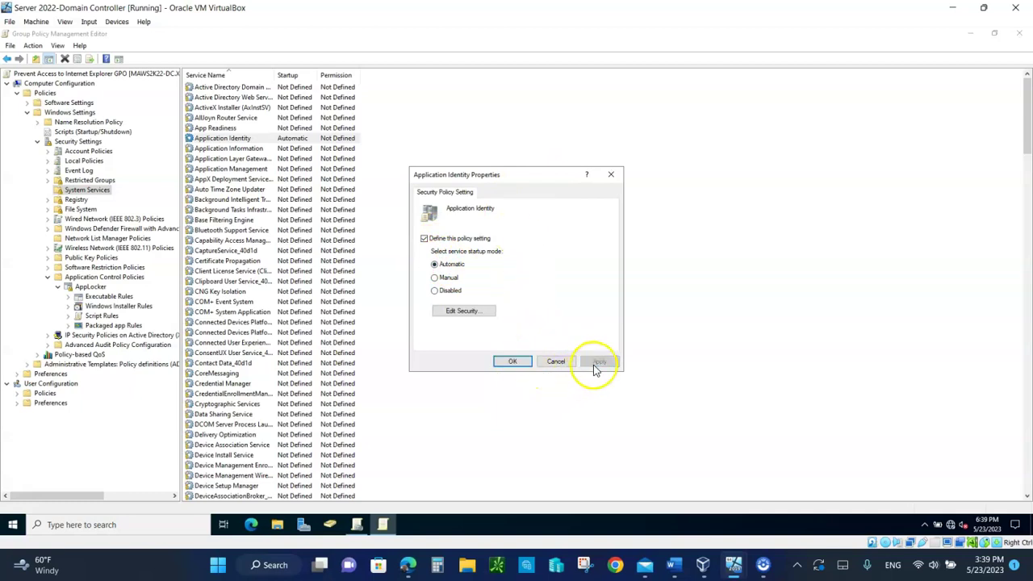
left_click(506, 364)
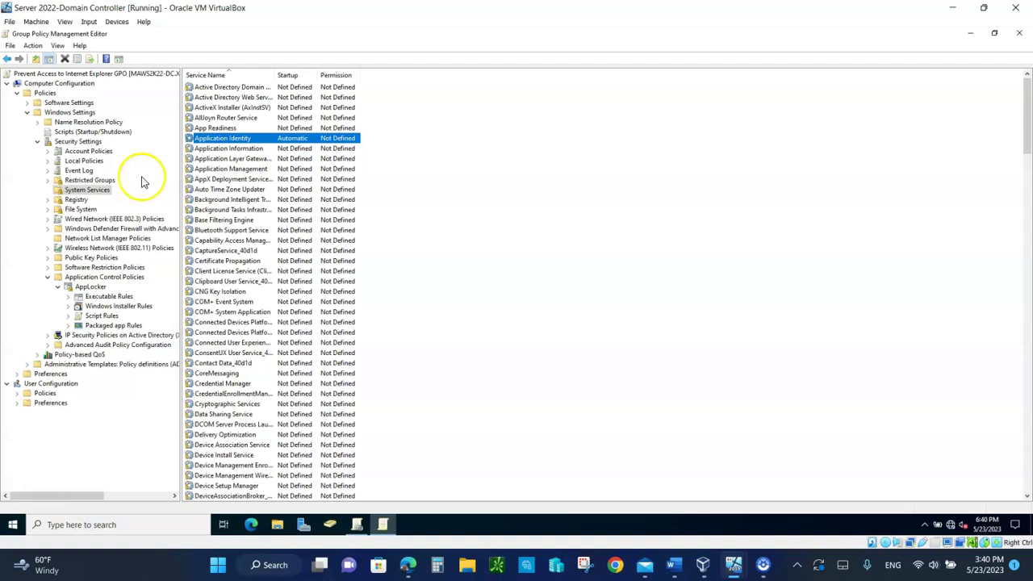
left_click(1025, 35)
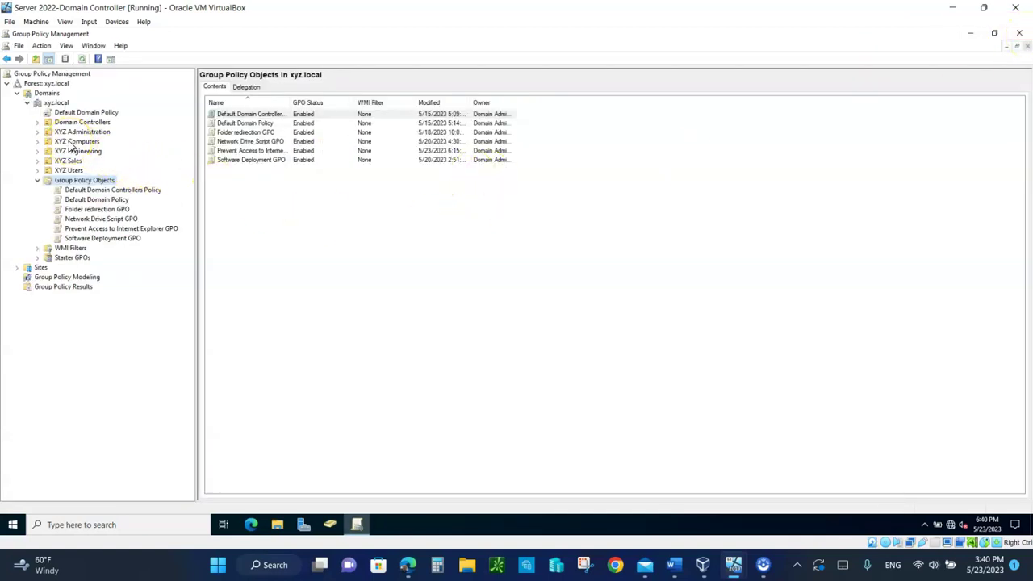
- Link the existing Prevent Access to Internet Explorer GPO to the XYZ Computers OU
right_click(73, 144)
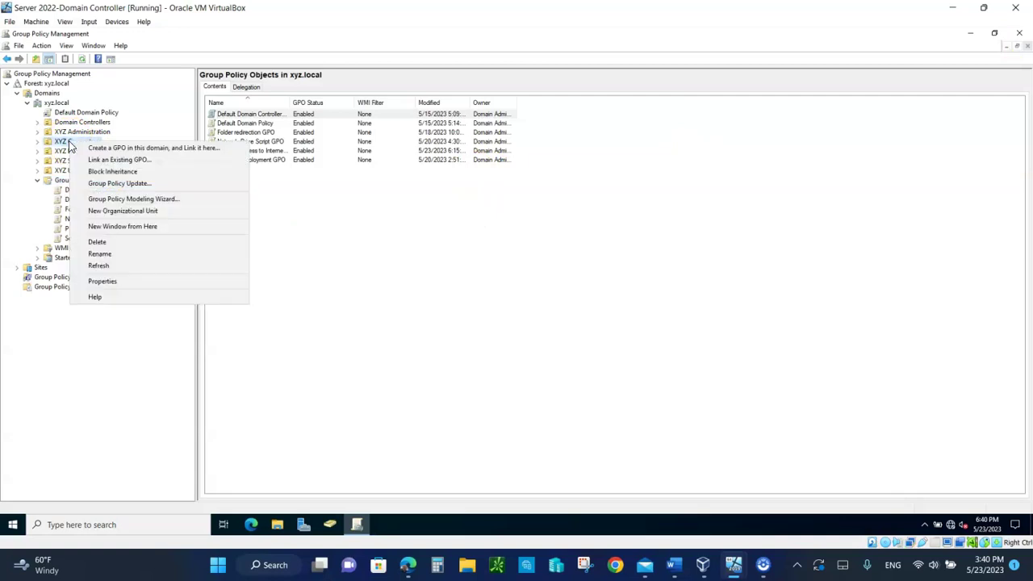
left_click(109, 160)
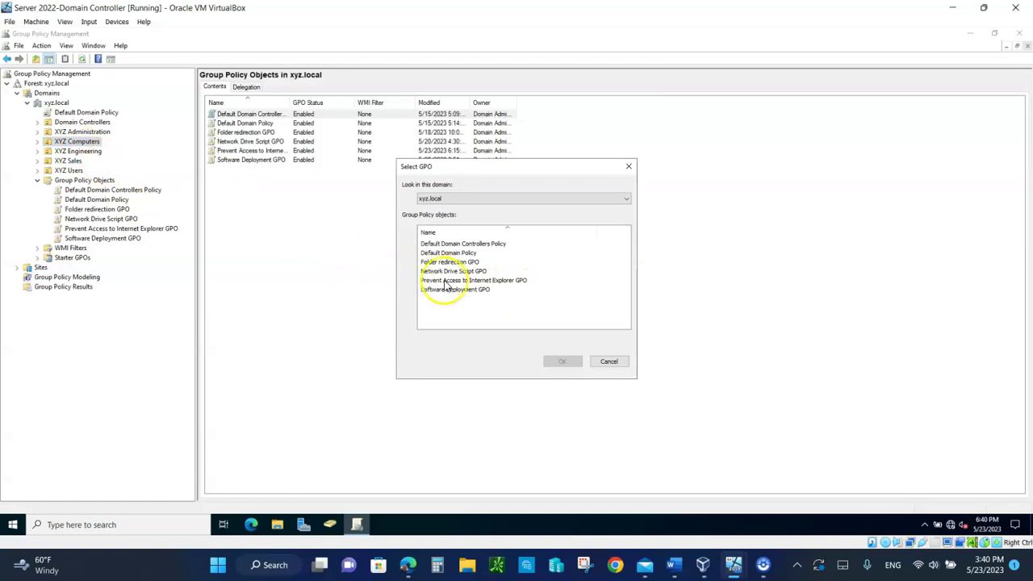
left_click(447, 282)
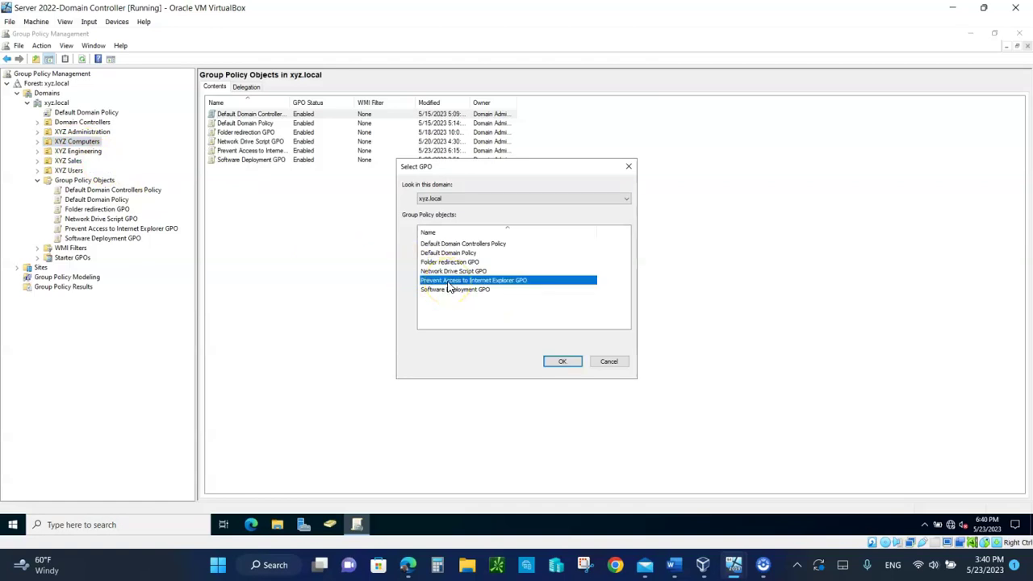
left_click(572, 365)
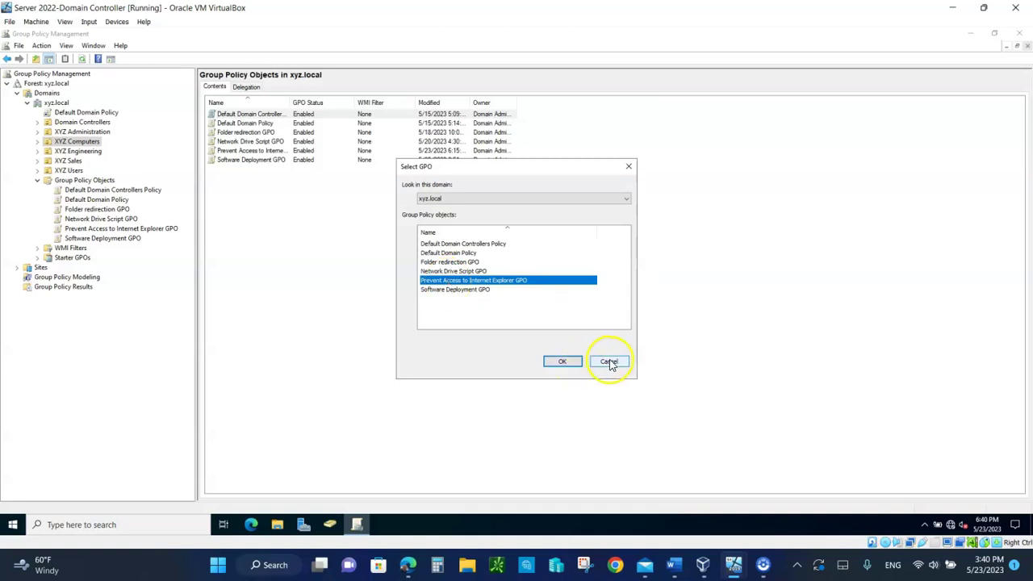
left_click(609, 363)
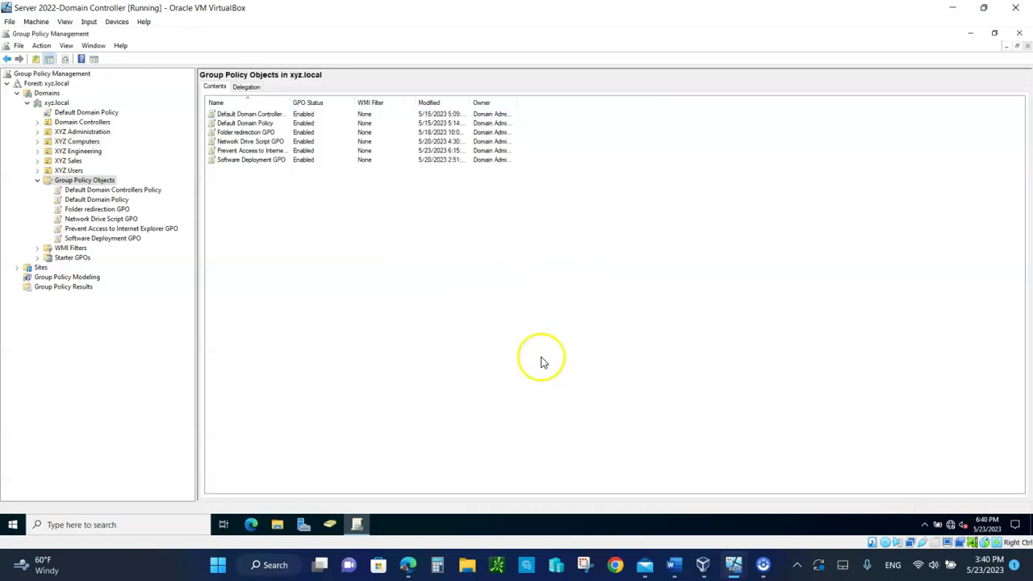
- Check XYZ Computers' linked GPOs, widening the column to show the full GPO names
left_click(48, 142)
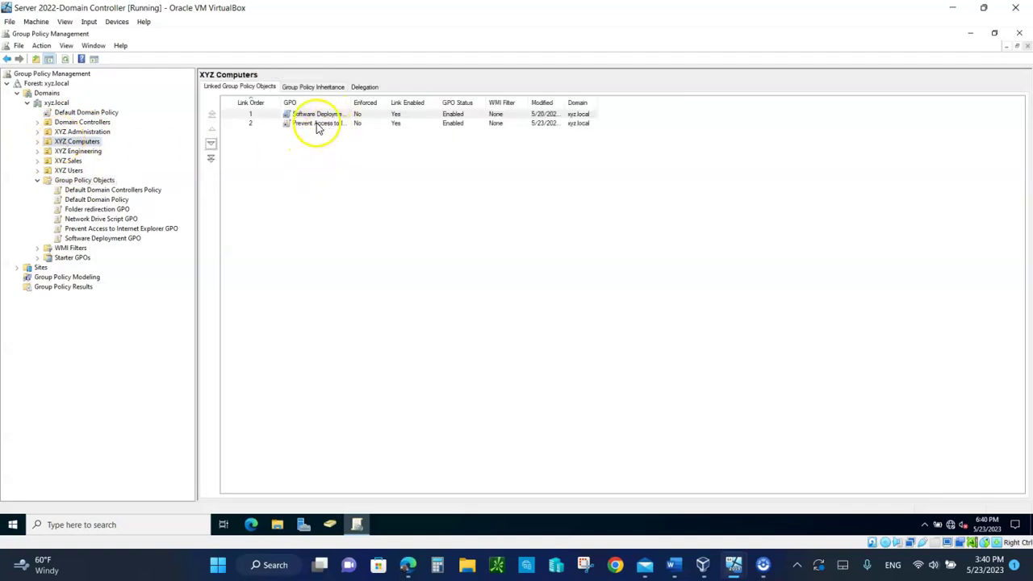
left_click_drag(358, 102, 476, 138)
left_click(345, 116)
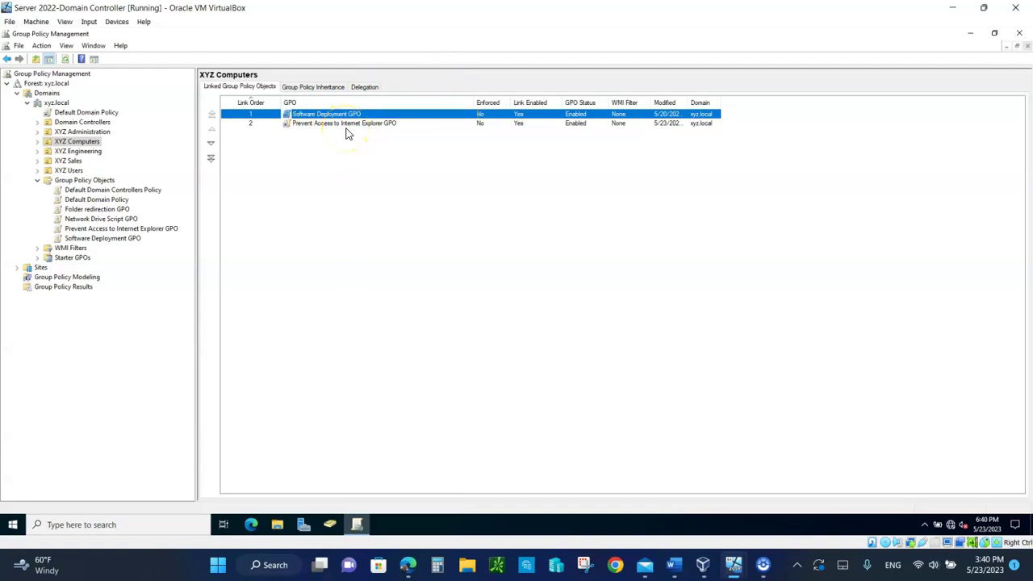
- Close Group Policy Management and bring the client VM's window to the front
left_click(1021, 34)
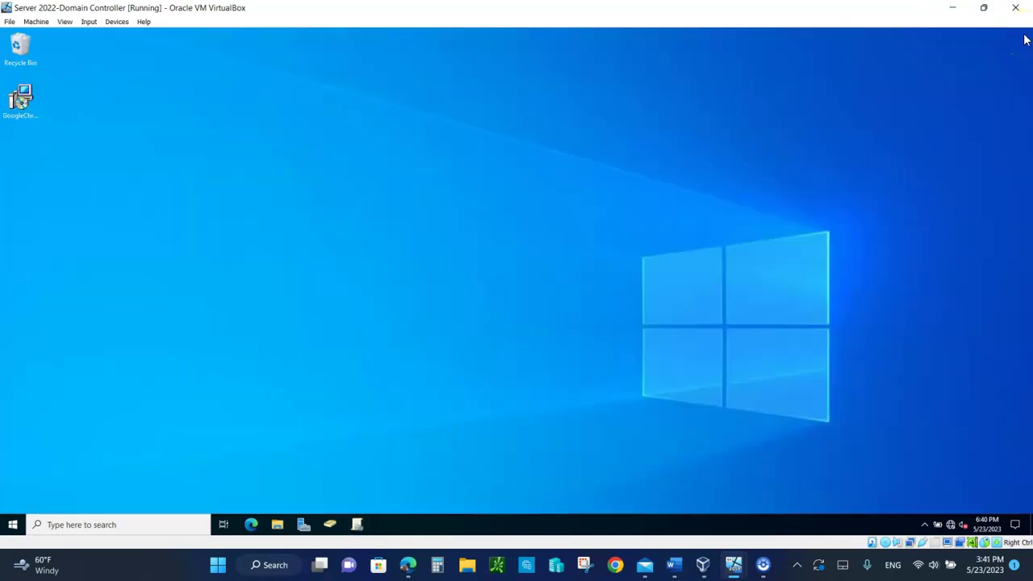
mouse_move(734, 573)
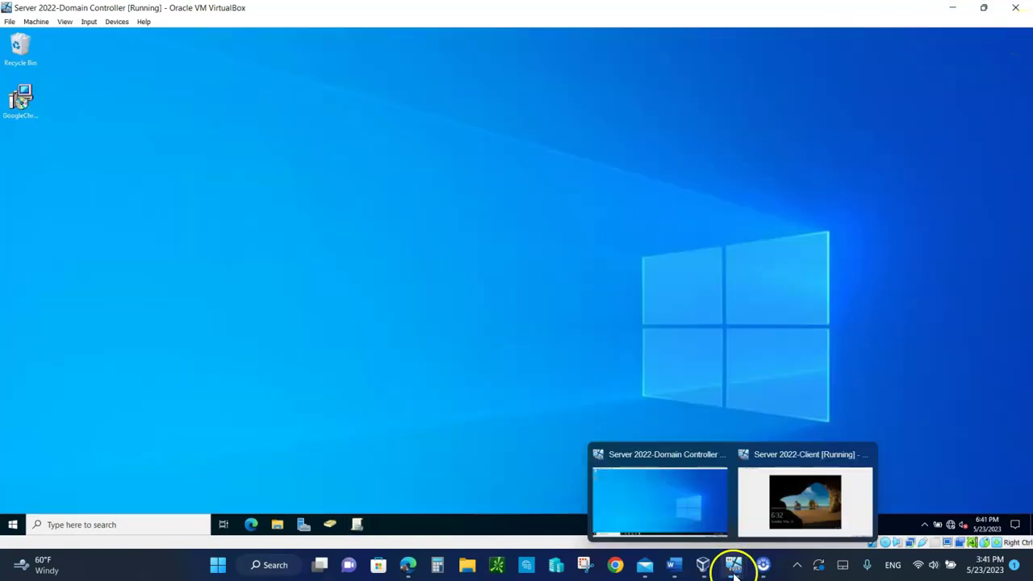
left_click(787, 521)
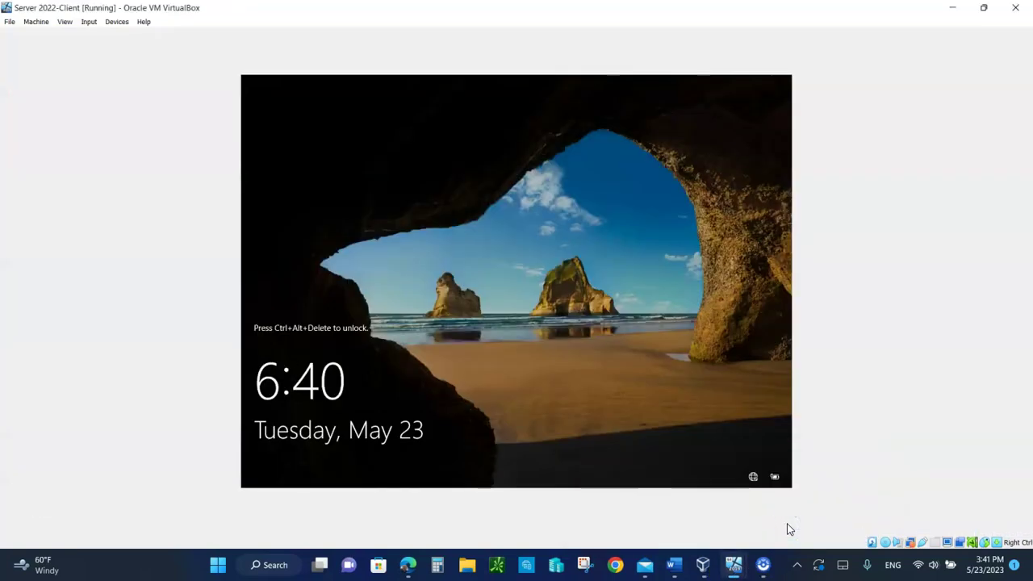
left_click(448, 386)
- Send Ctrl-Alt-Del to the client VM and sign in with the user's password
left_click(89, 23)
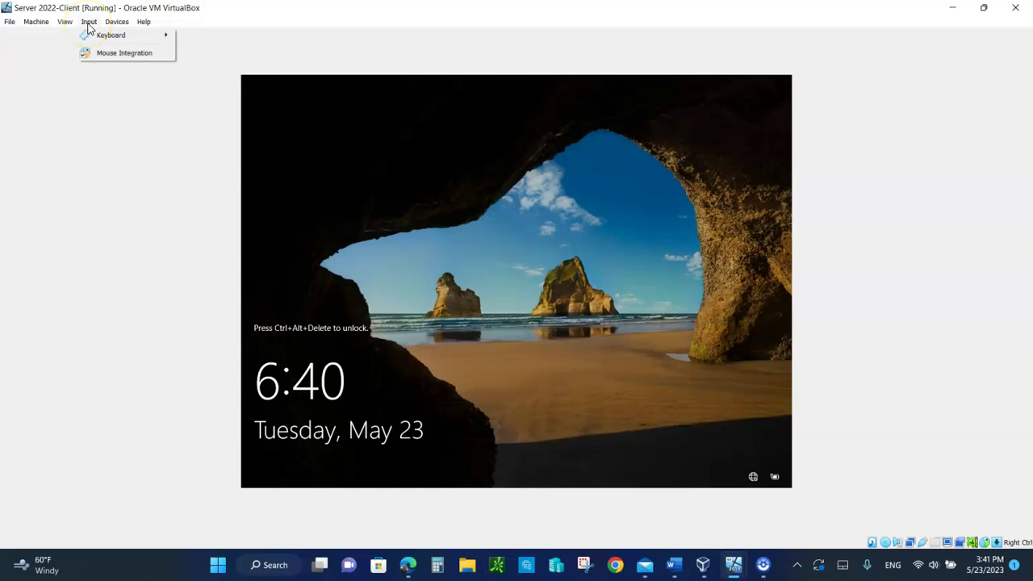
mouse_move(109, 35)
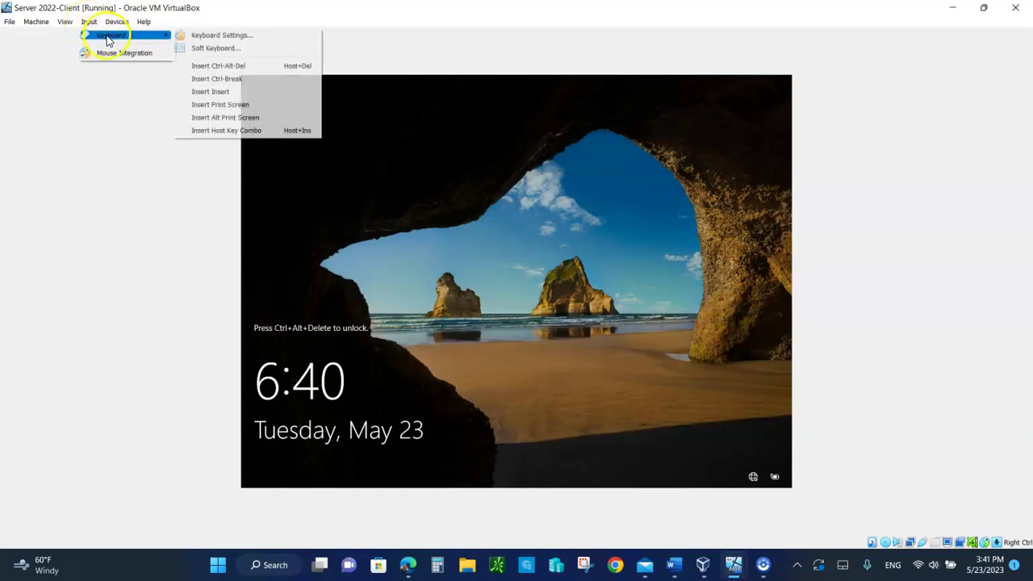
left_click(230, 65)
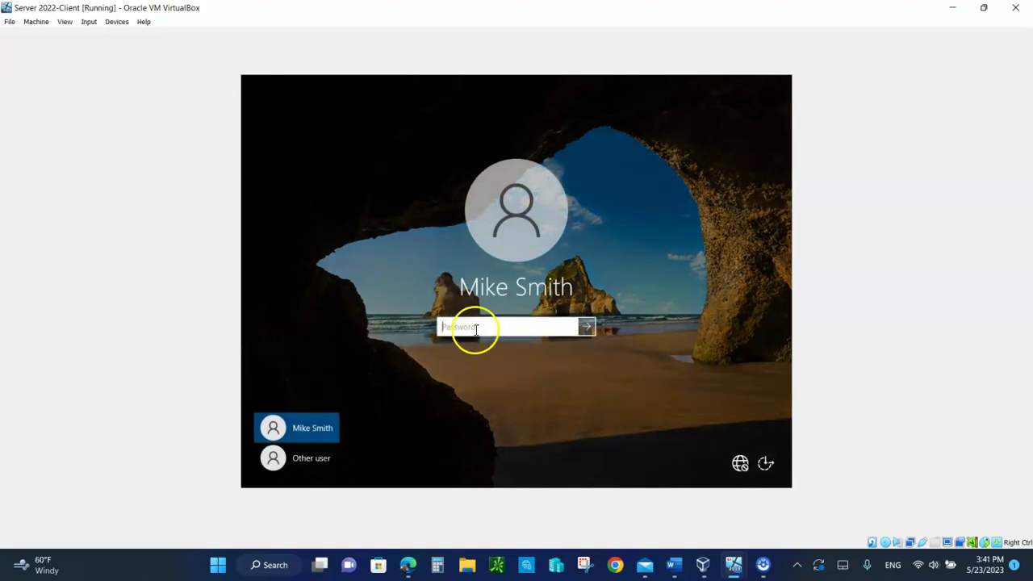
type("Pas")
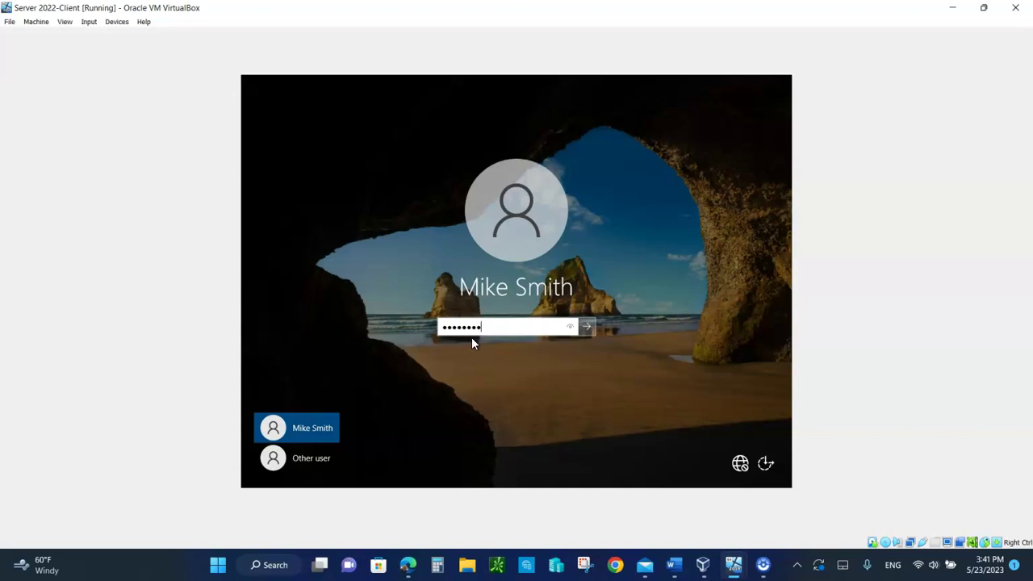
key("Return")
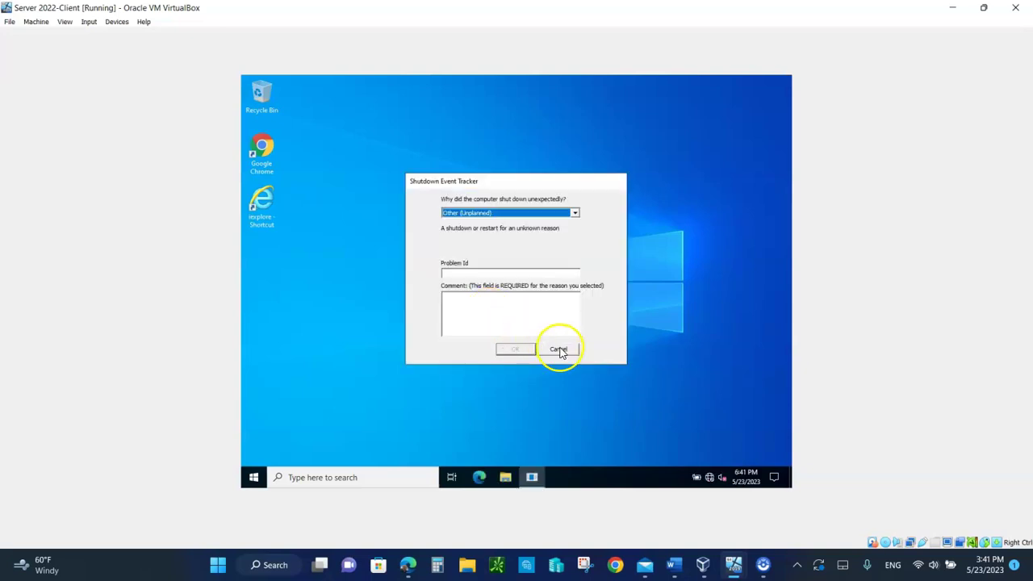
- Dismiss the Shutdown Event Tracker, retry Internet Explorer, then launch cmd from Run
left_click(558, 349)
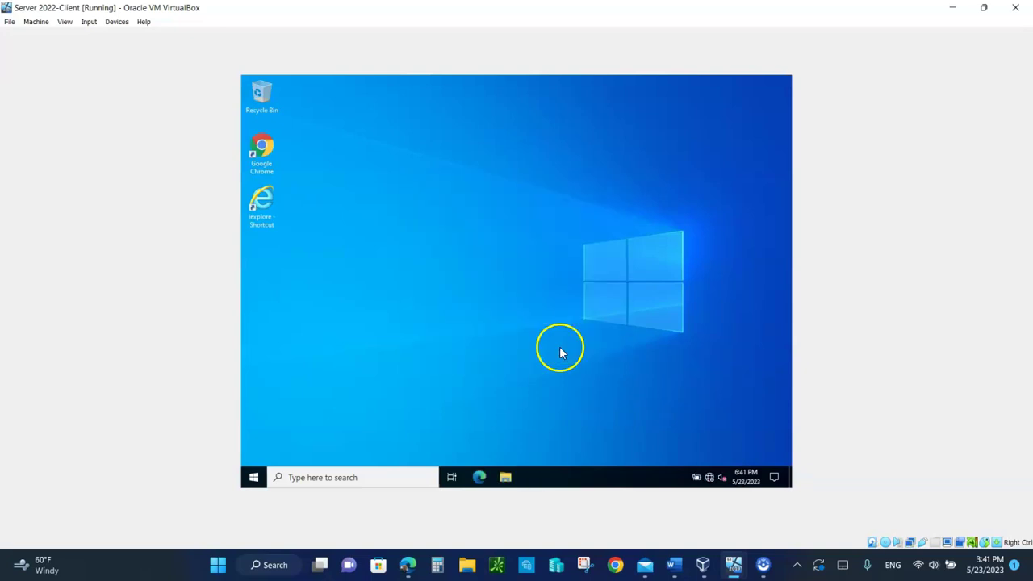
double_click(263, 200)
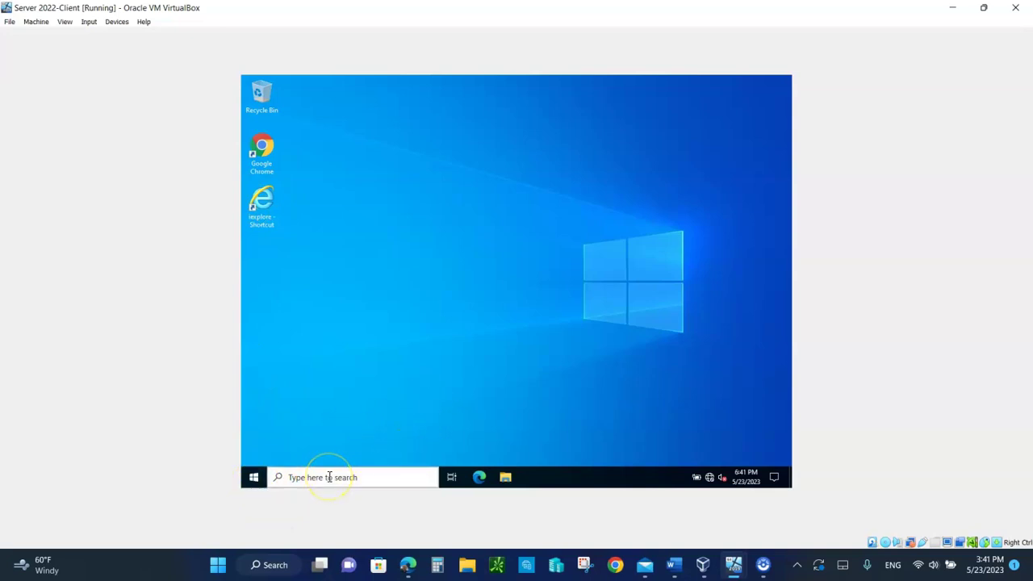
right_click(254, 479)
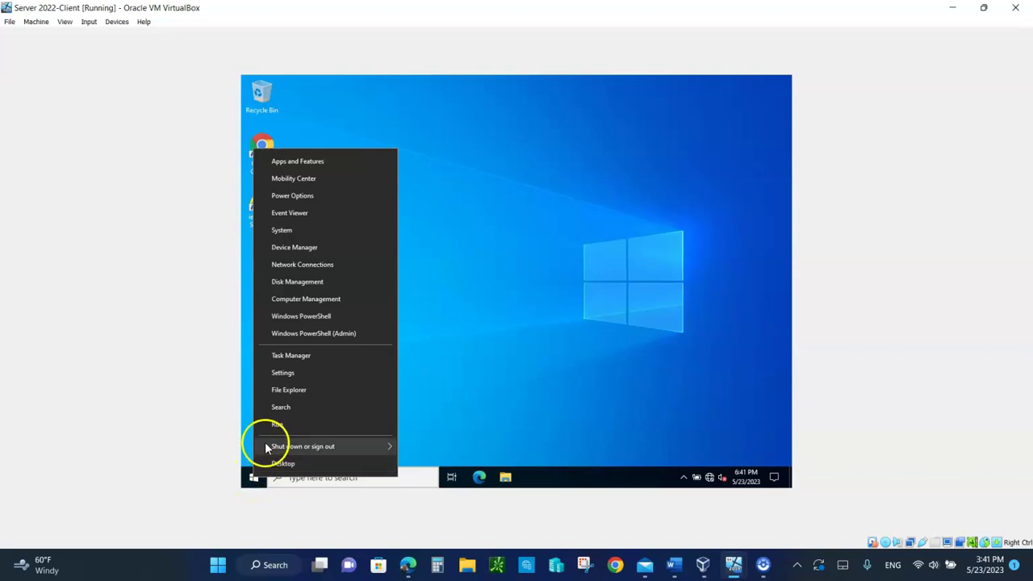
left_click(281, 423)
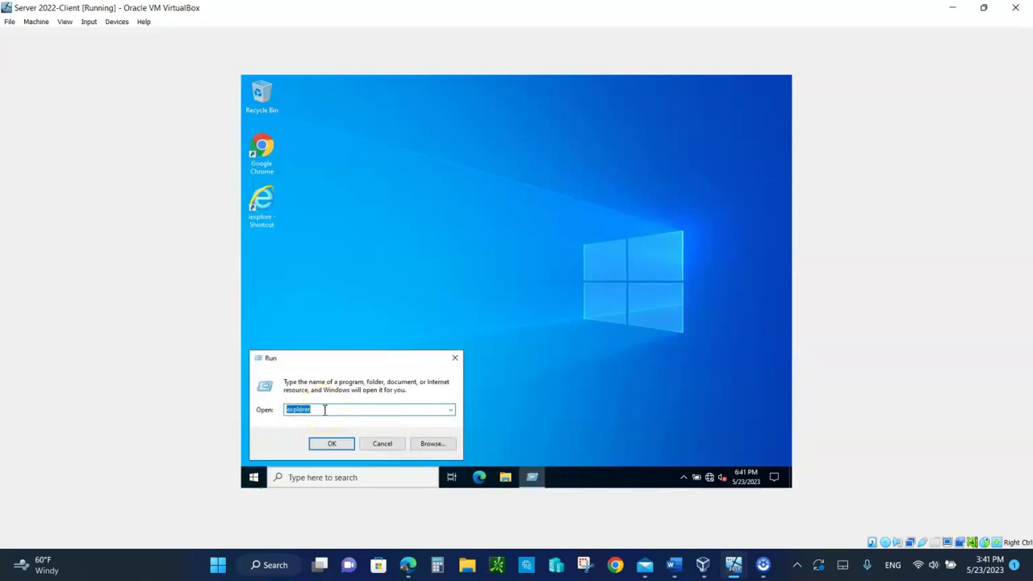
type("cmd")
left_click(332, 443)
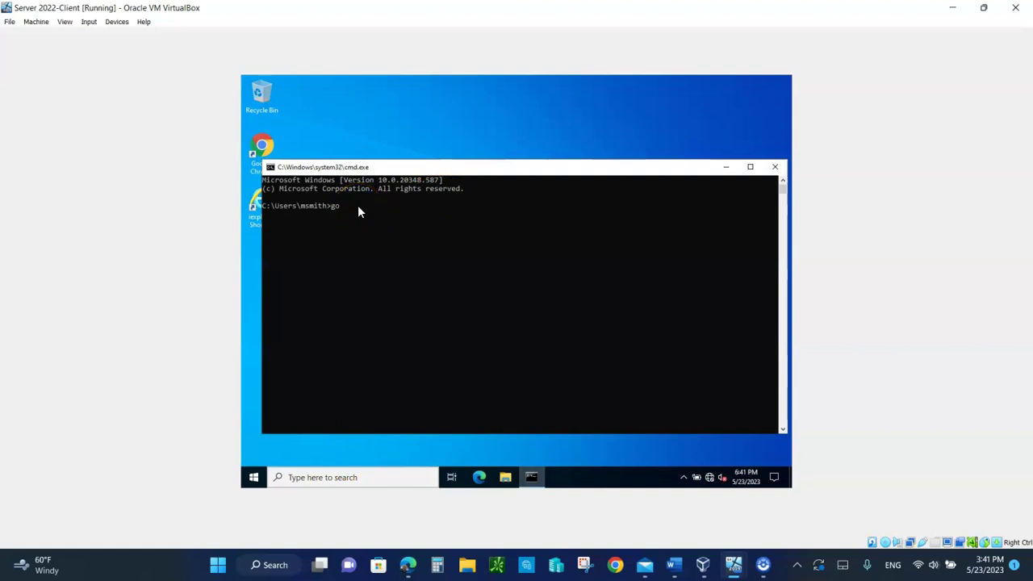
- Run gpupdate /force and answer y to log off so user policies apply
type("gpupdate /force")
key("Return")
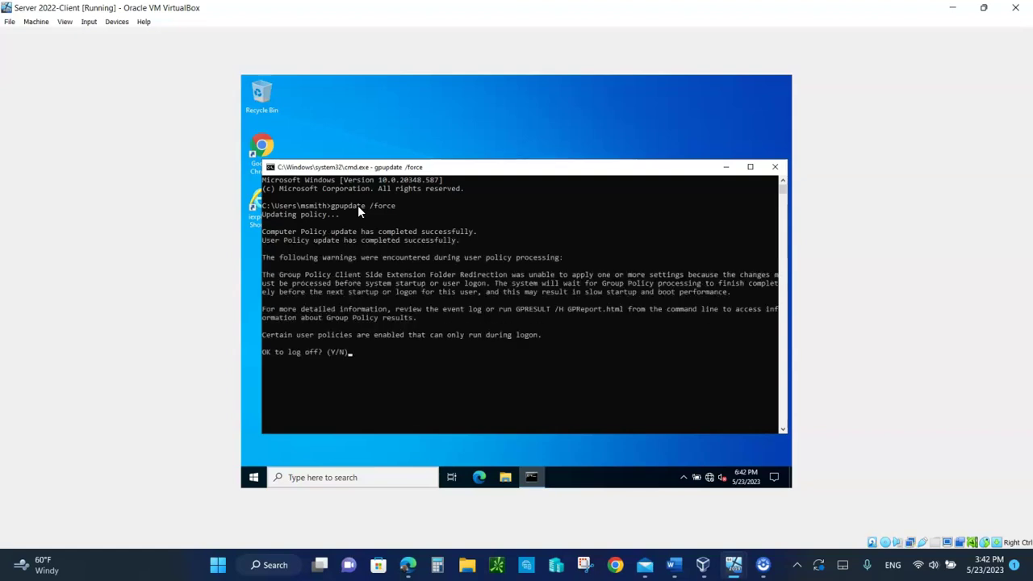
type("y")
key("Return")
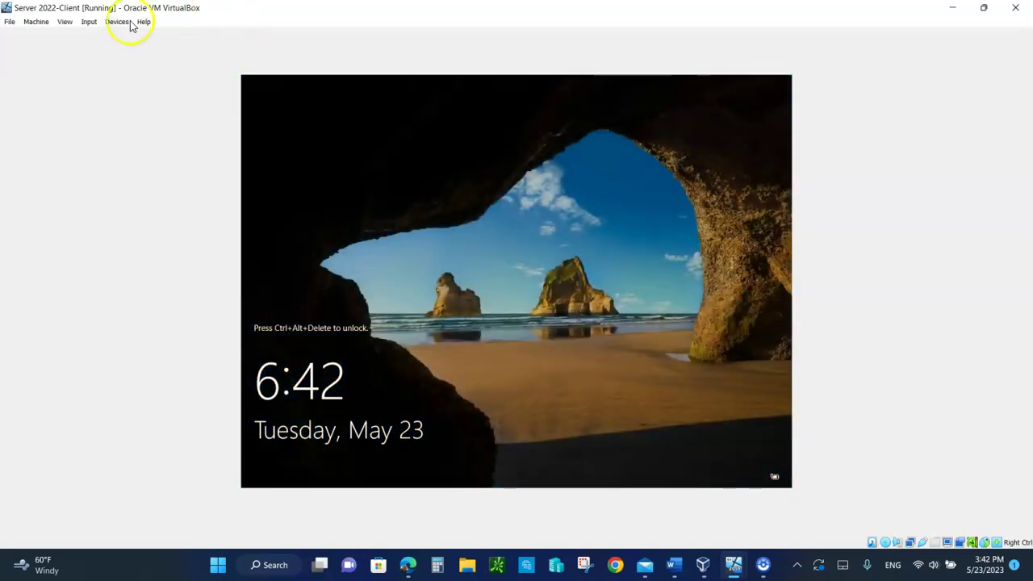
- Sign back in with Ctrl-Alt-Del and the account password, then dismiss the Shutdown Event Tracker
left_click(89, 22)
mouse_move(111, 35)
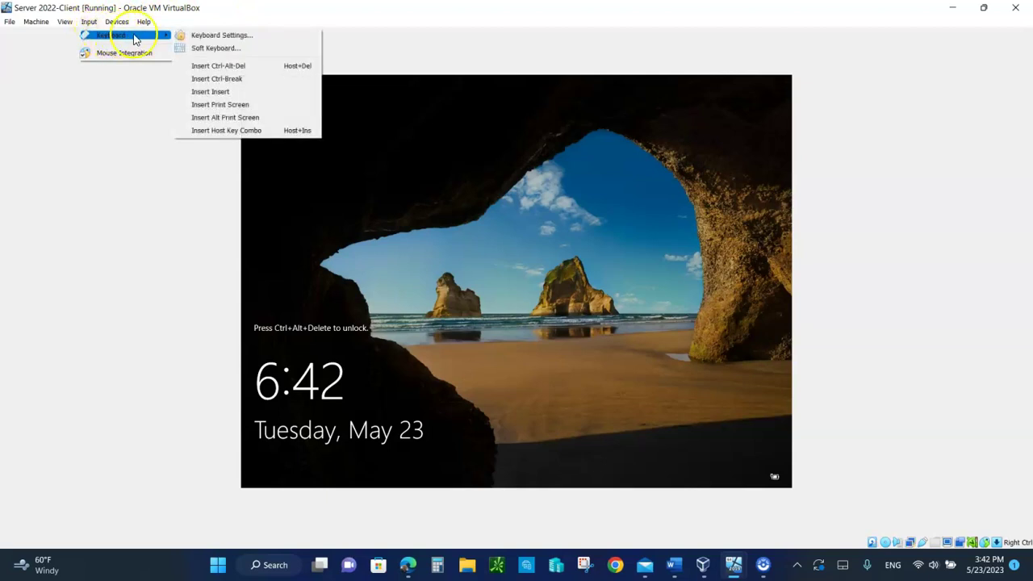
left_click(206, 64)
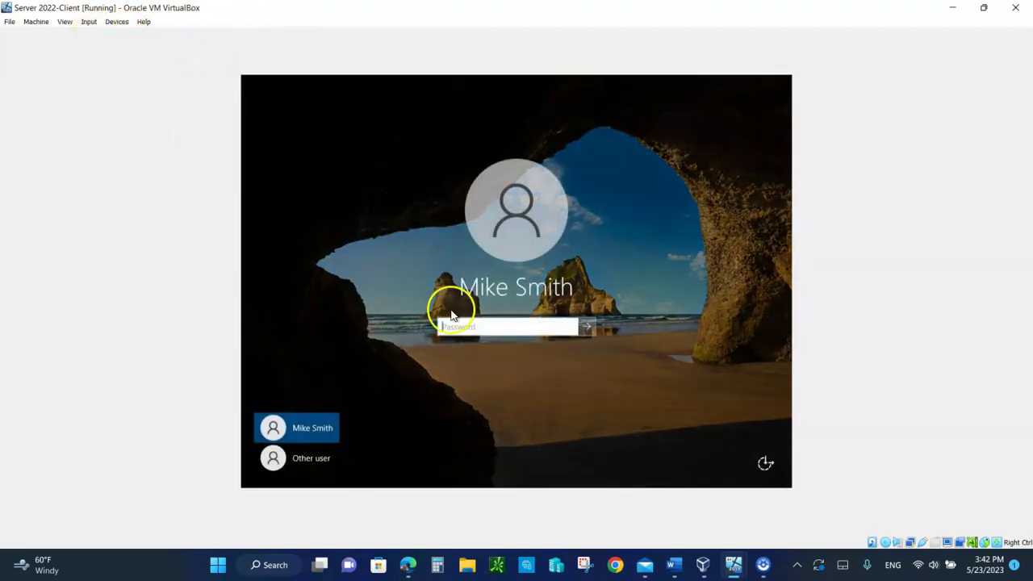
type("********")
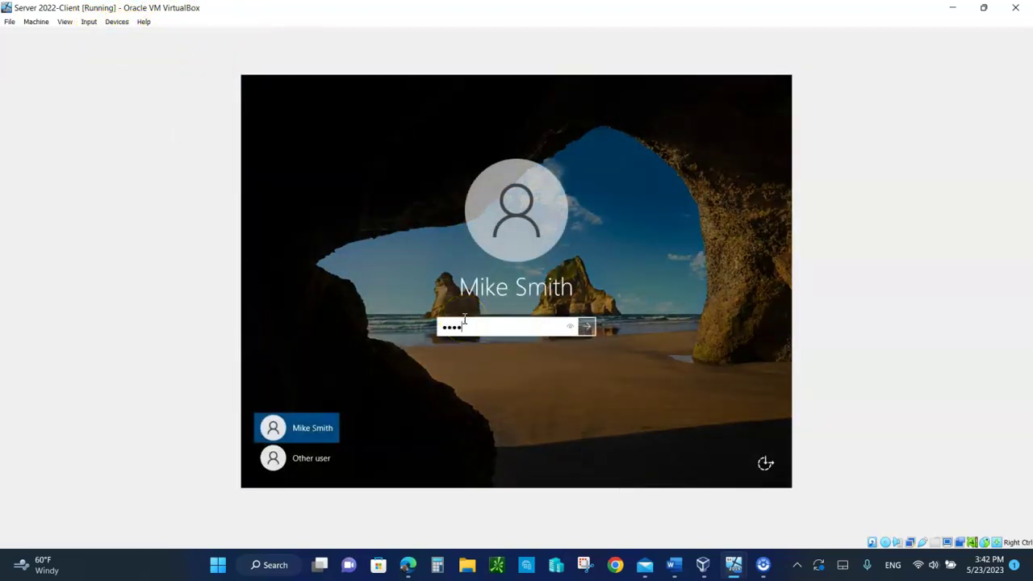
key("Return")
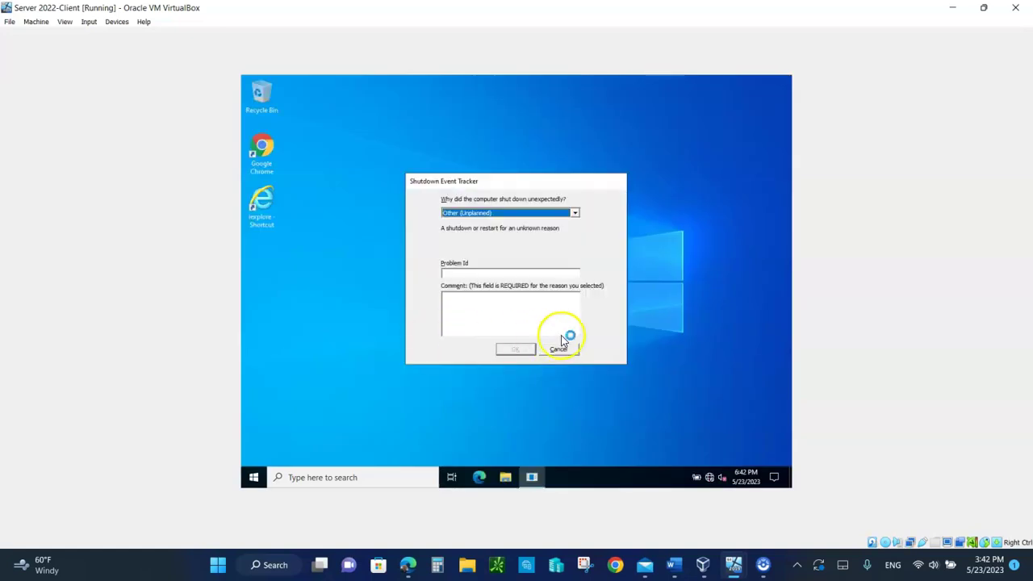
left_click(564, 350)
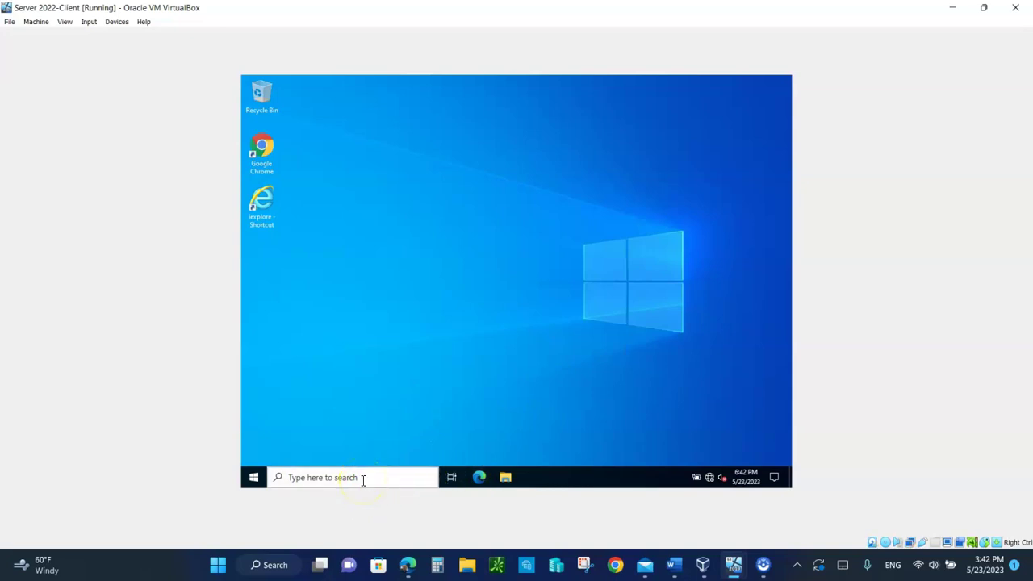
- Browse to C:\Program Files\Internet Explorer in File Explorer and try launching iexplore
left_click(505, 478)
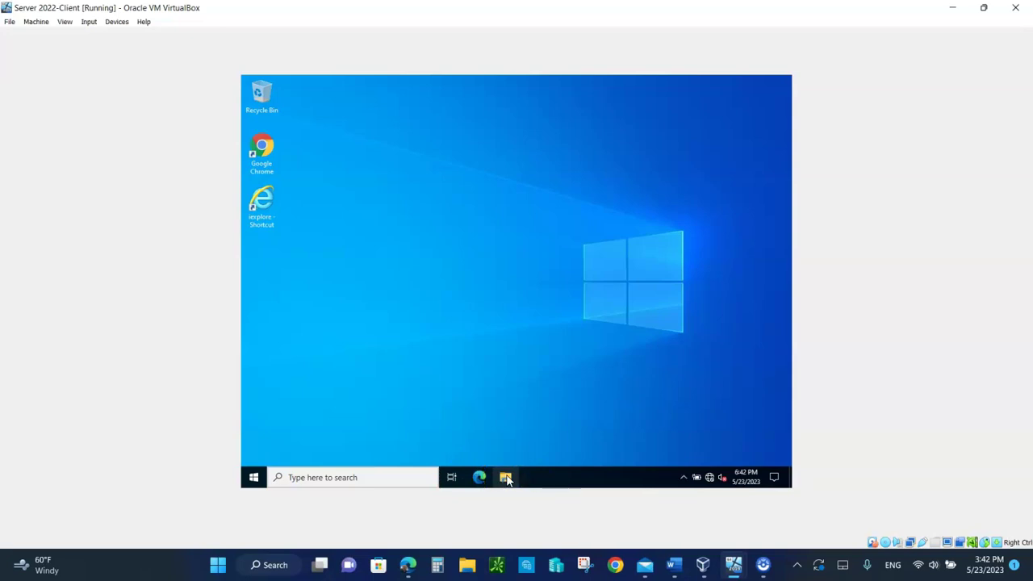
left_click(479, 408)
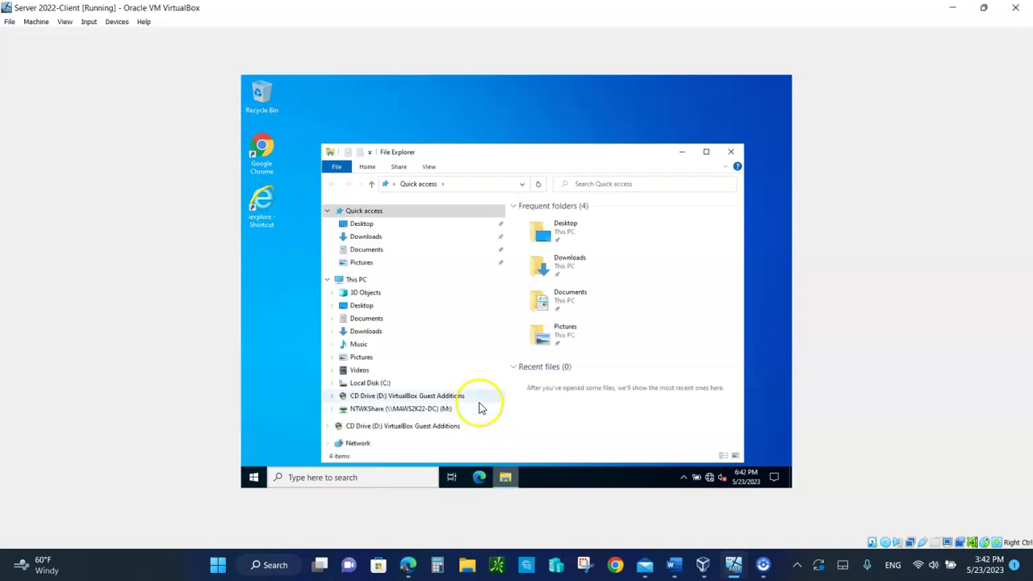
left_click(361, 279)
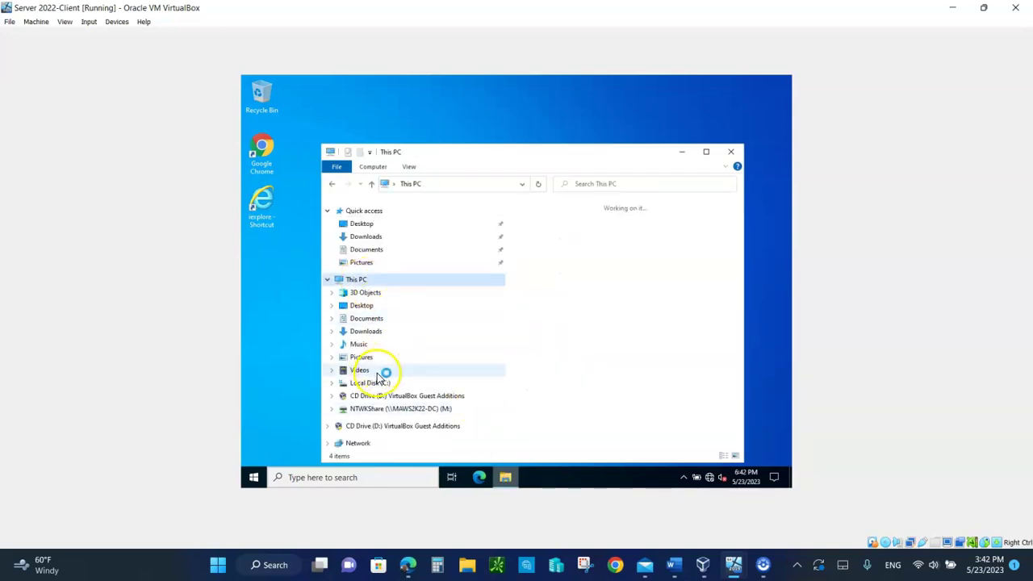
left_click(371, 382)
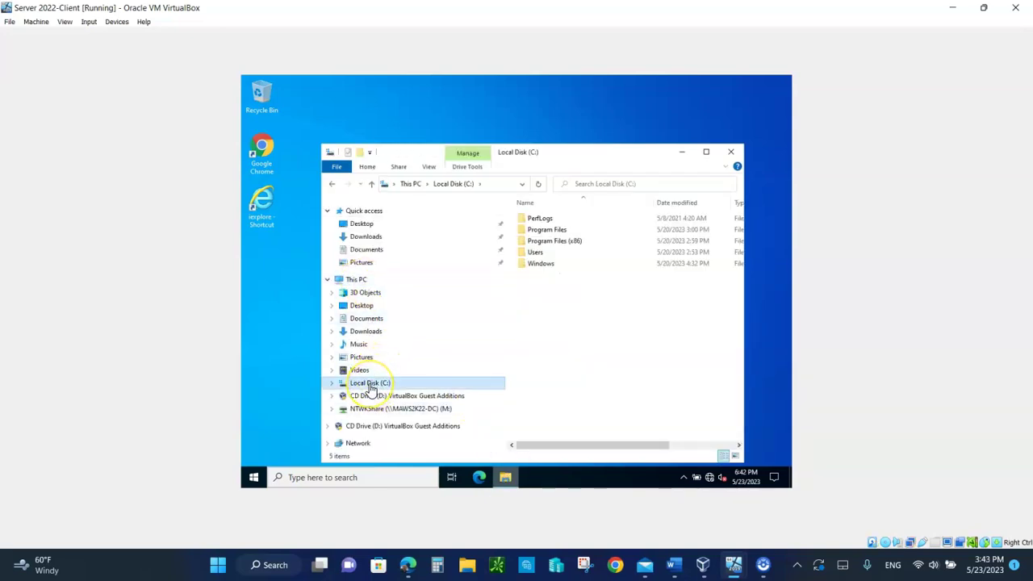
left_click(552, 234)
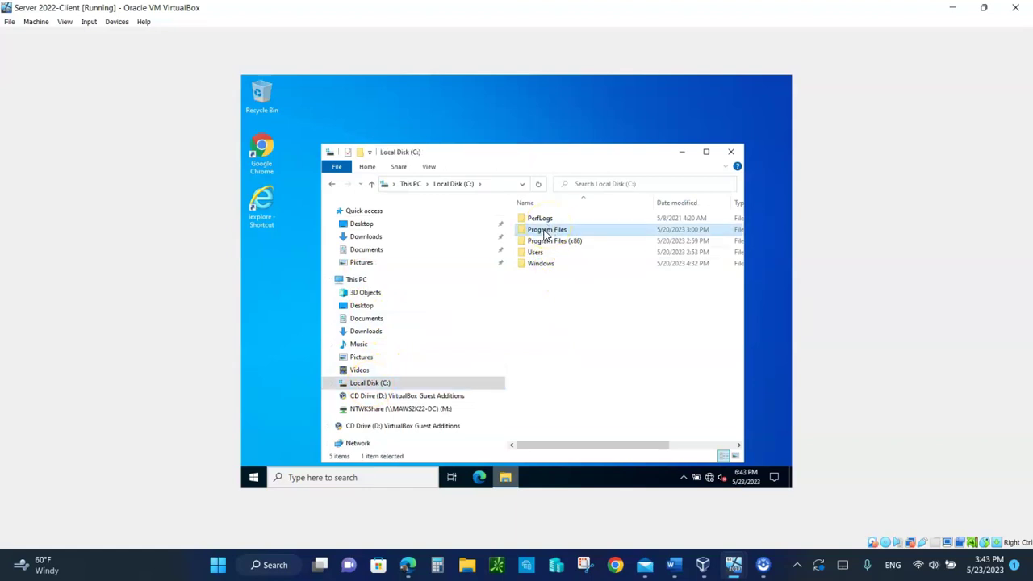
double_click(545, 233)
left_click(548, 240)
double_click(547, 240)
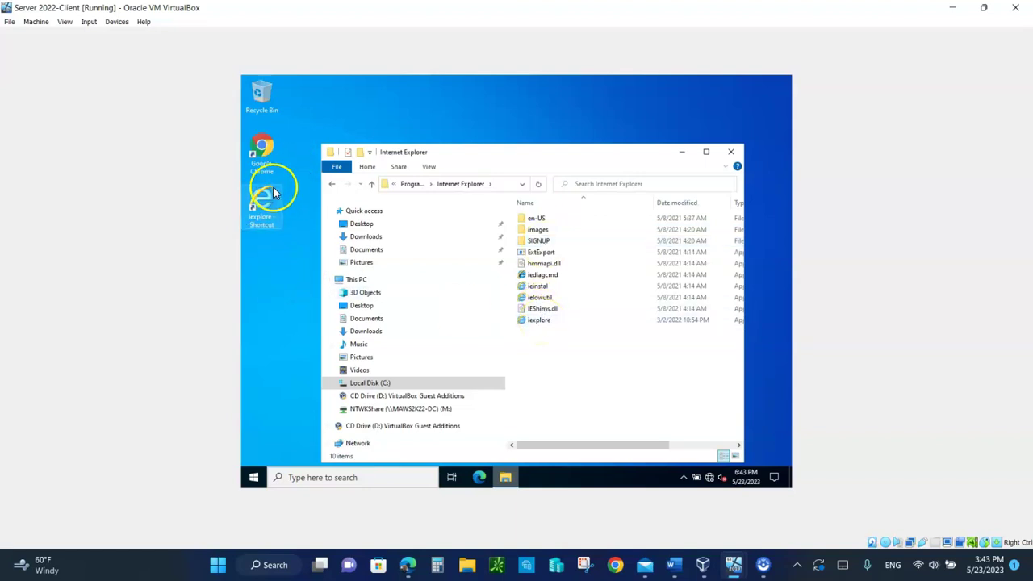
double_click(544, 326)
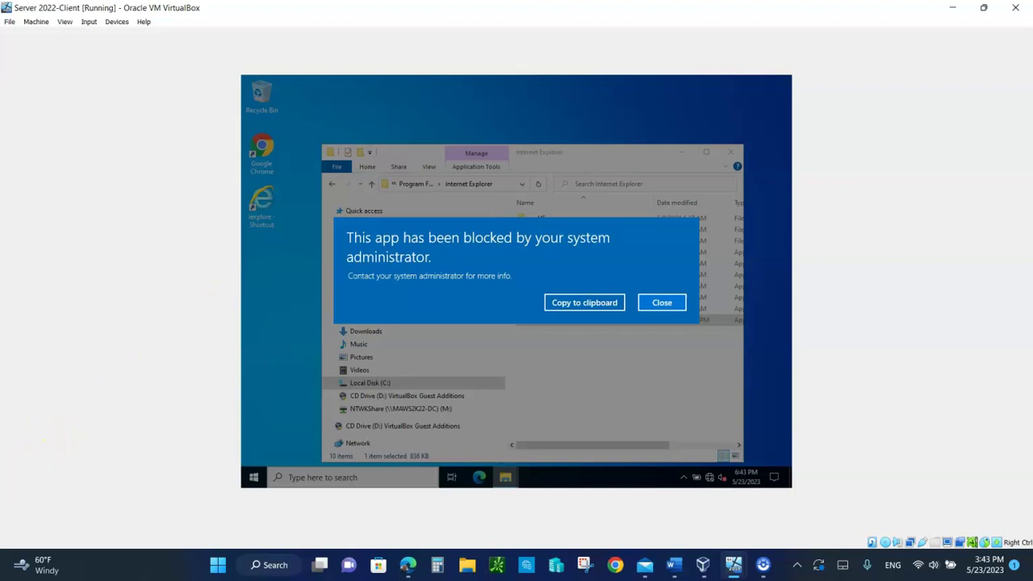
- Switch to another program on the host after seeing iexplore blocked by the administrator
left_click(763, 564)
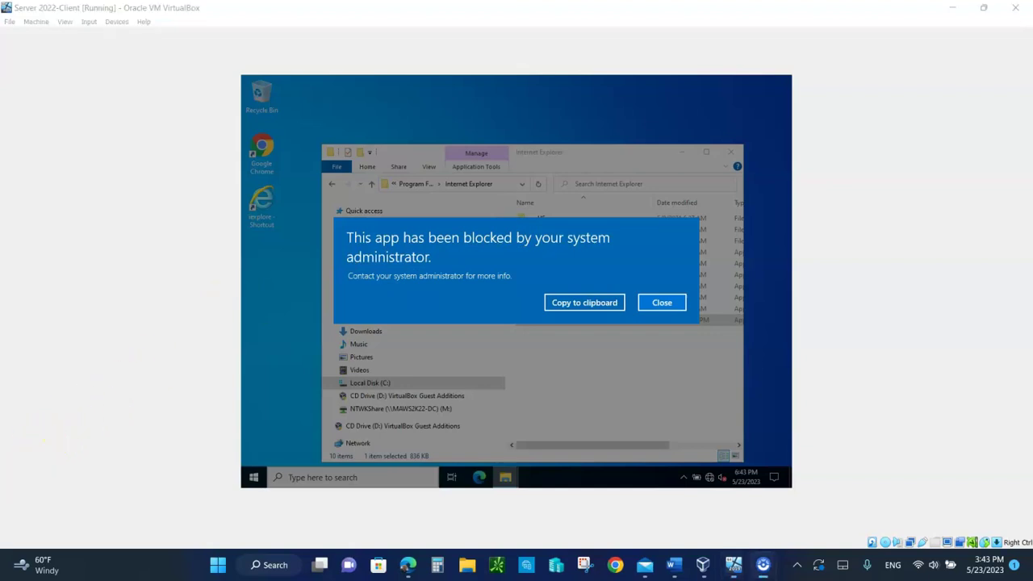